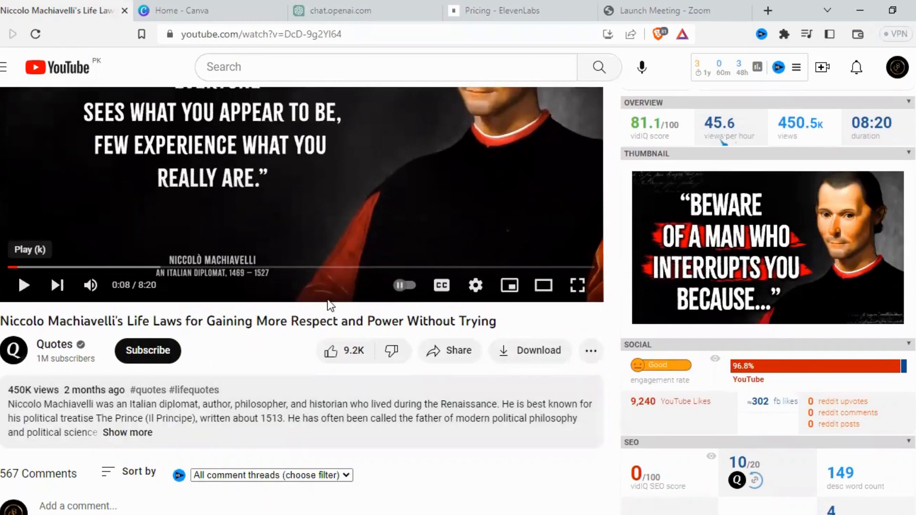
Play a short portion of the Niccolo Machiavelli quotes video and pause it to study its visual style
scroll(377, 241, up, 2)
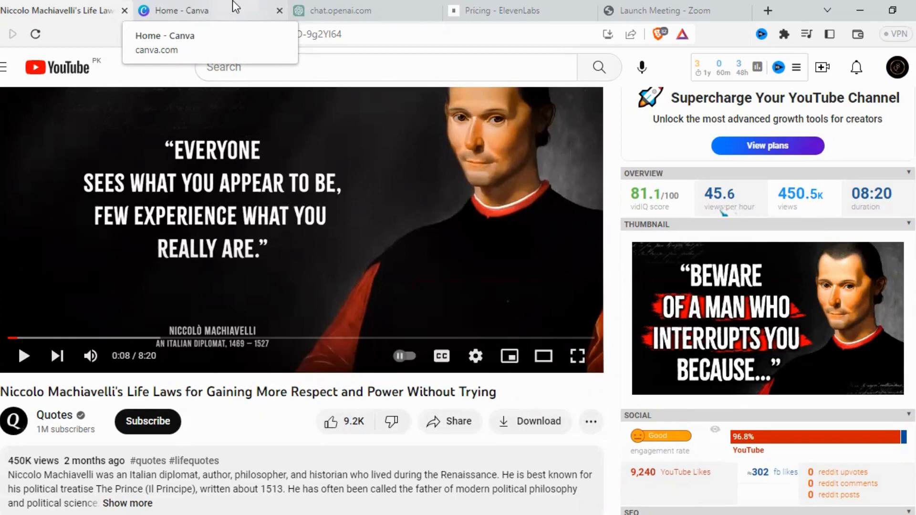
click(19, 363)
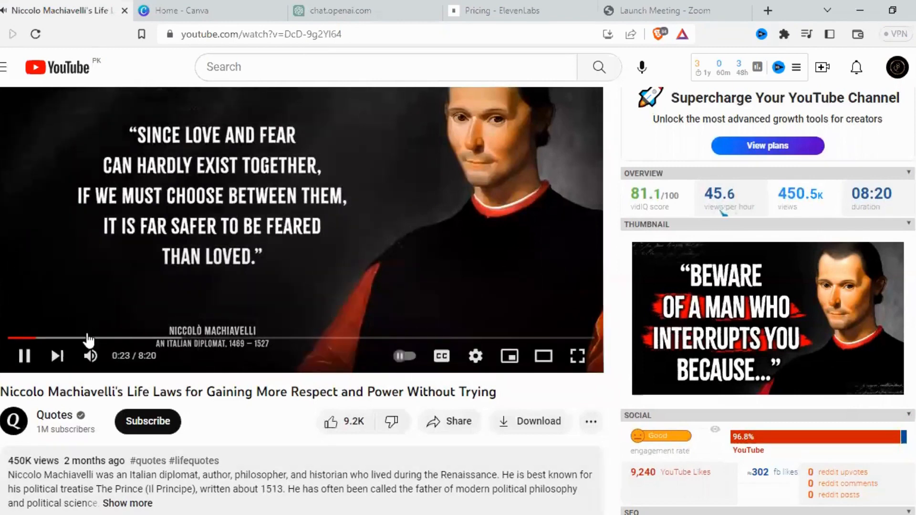
click(29, 364)
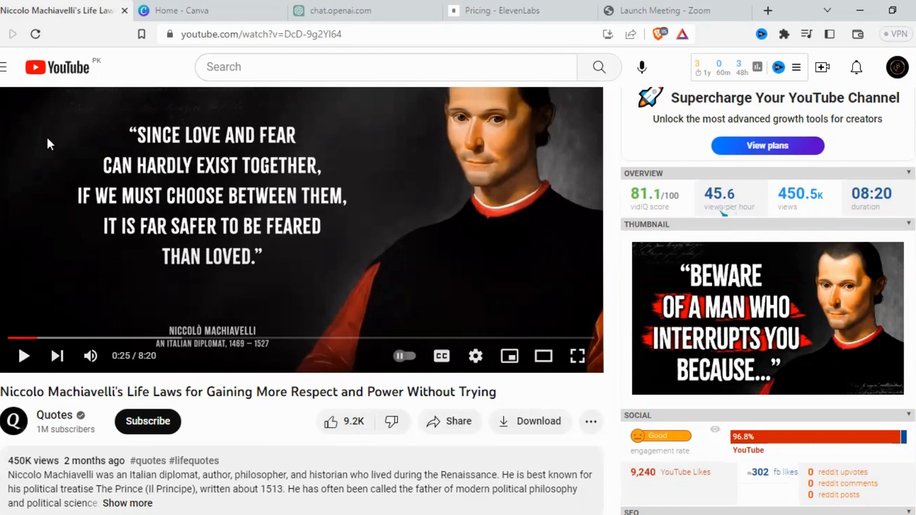
Switch to Canva and create a blank 1920 × 1080 px video design
click(191, 9)
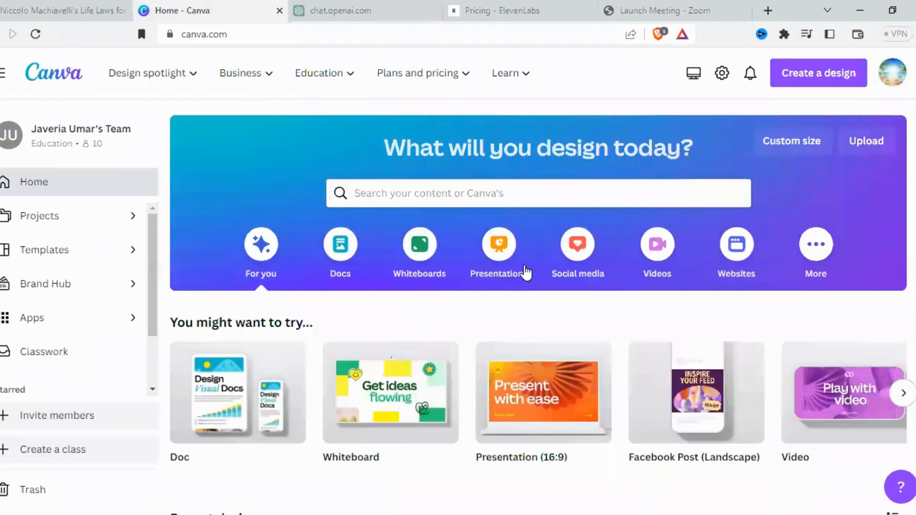
scroll(526, 273, down, 3)
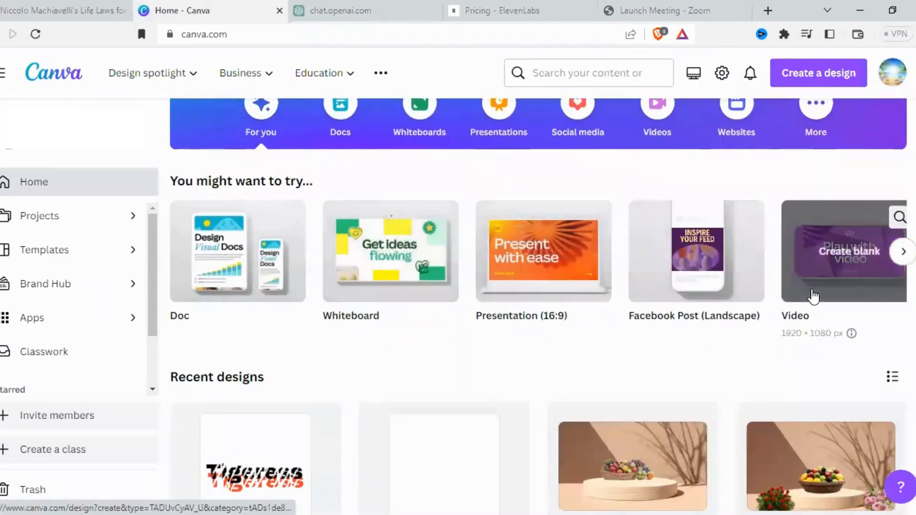
click(831, 260)
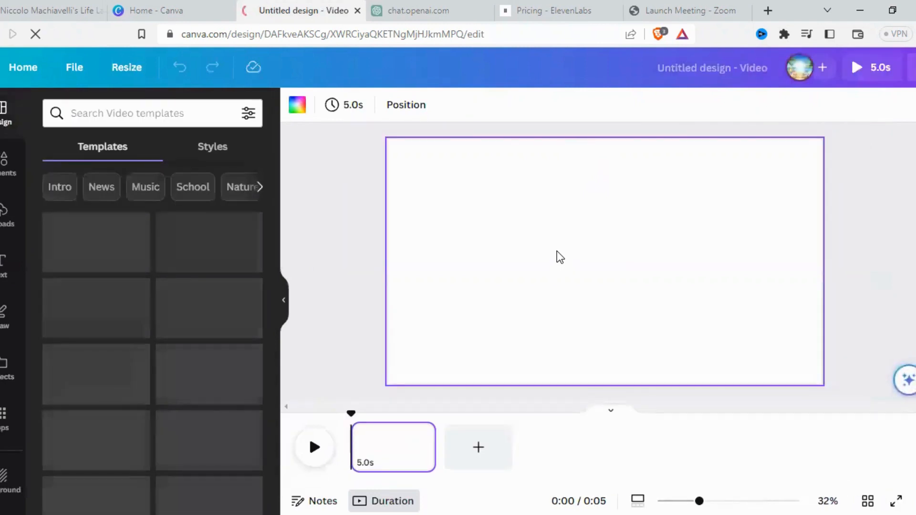
Find photo elements for "dark background" and add a plain black textured photo to the page
click(7, 165)
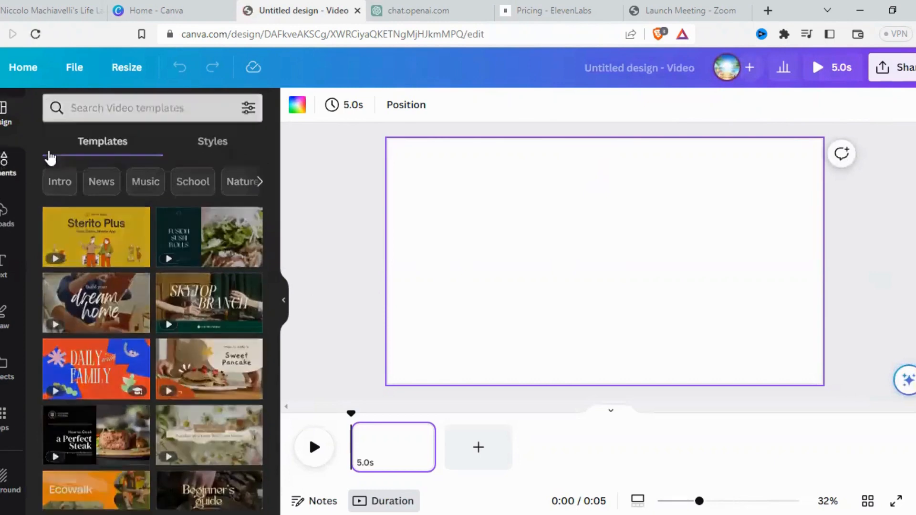
click(166, 116)
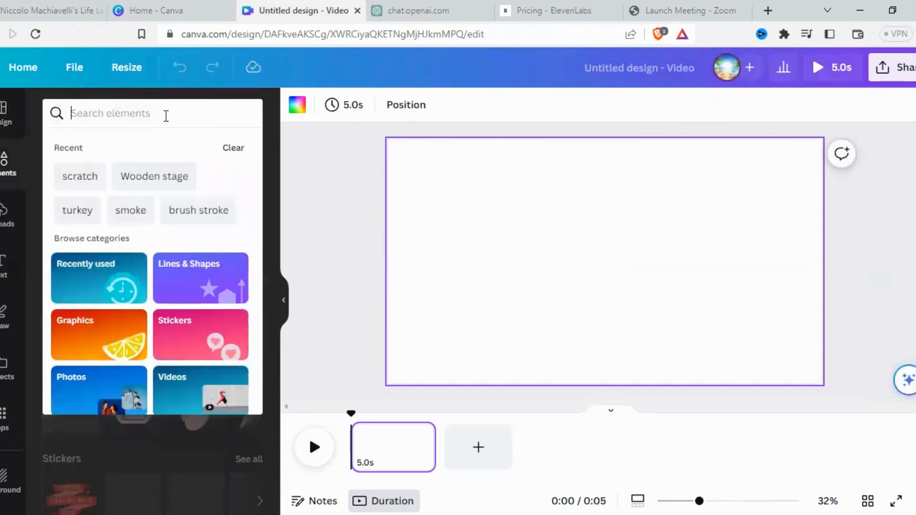
text(dark b)
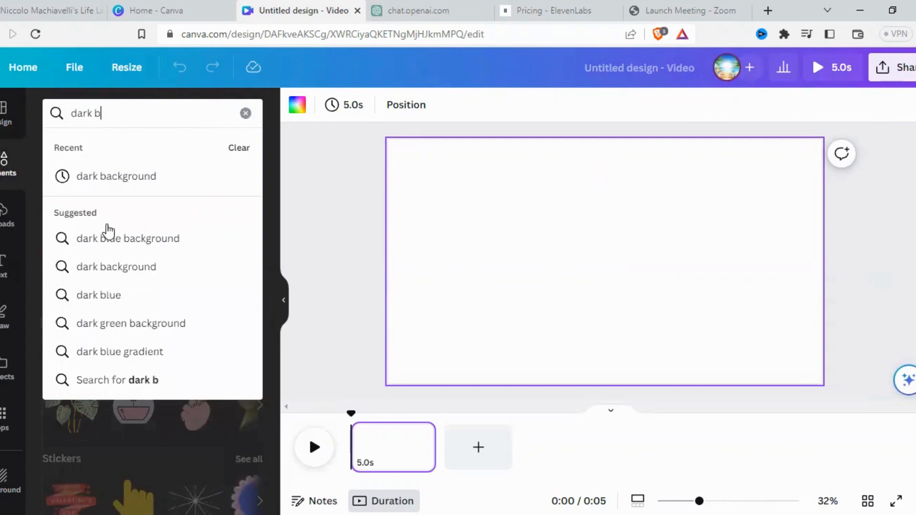
click(123, 190)
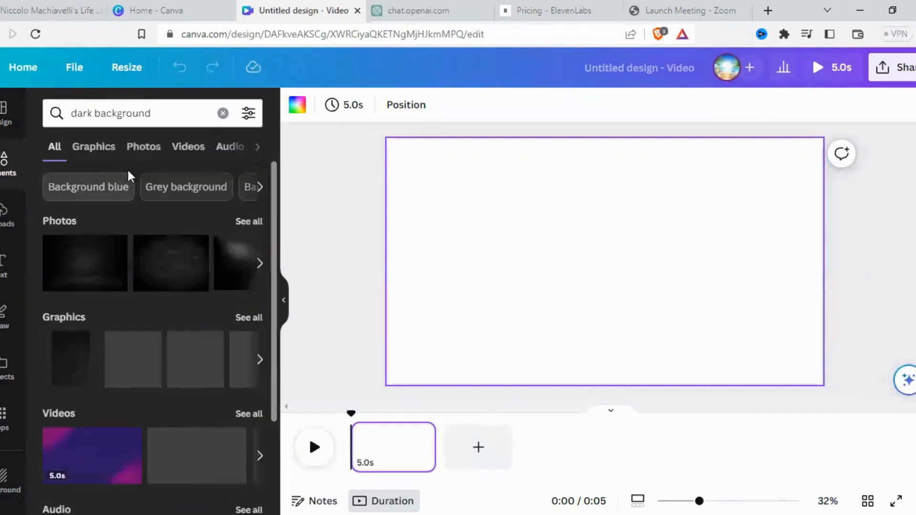
click(151, 154)
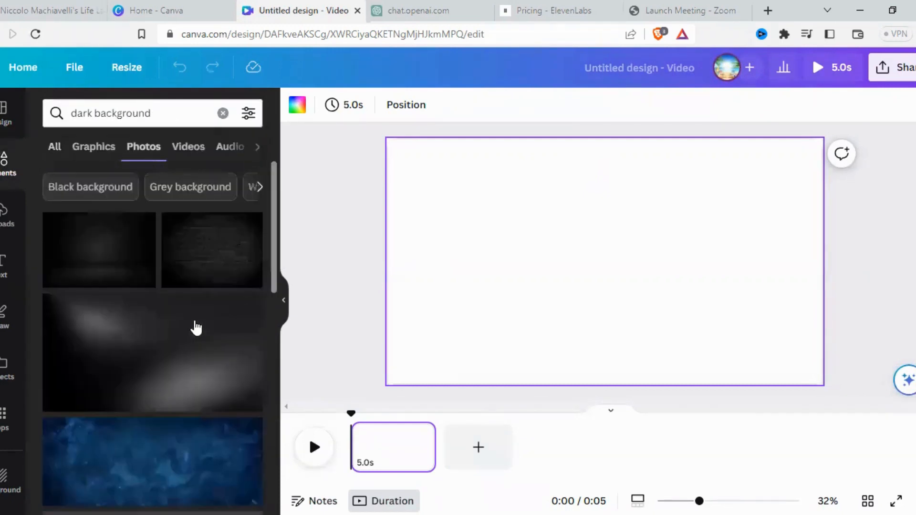
scroll(153, 301, down, 3)
scroll(174, 300, down, 3)
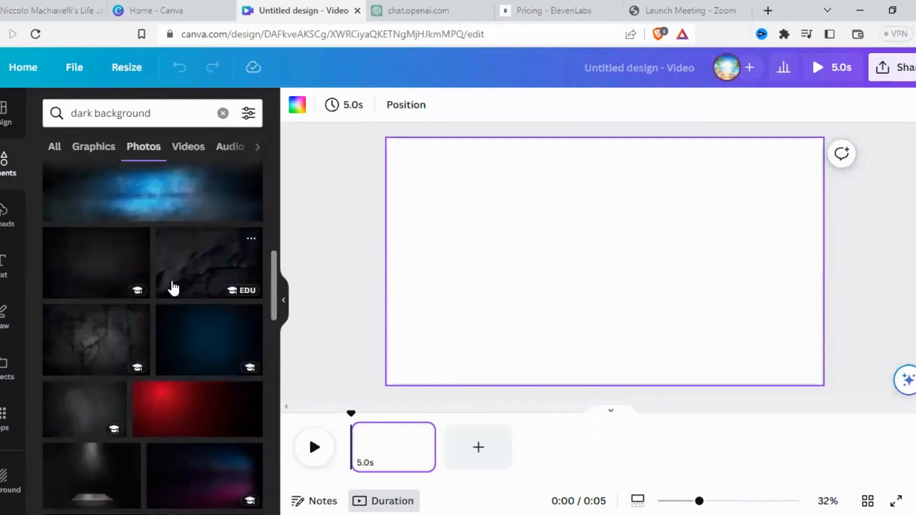
click(103, 256)
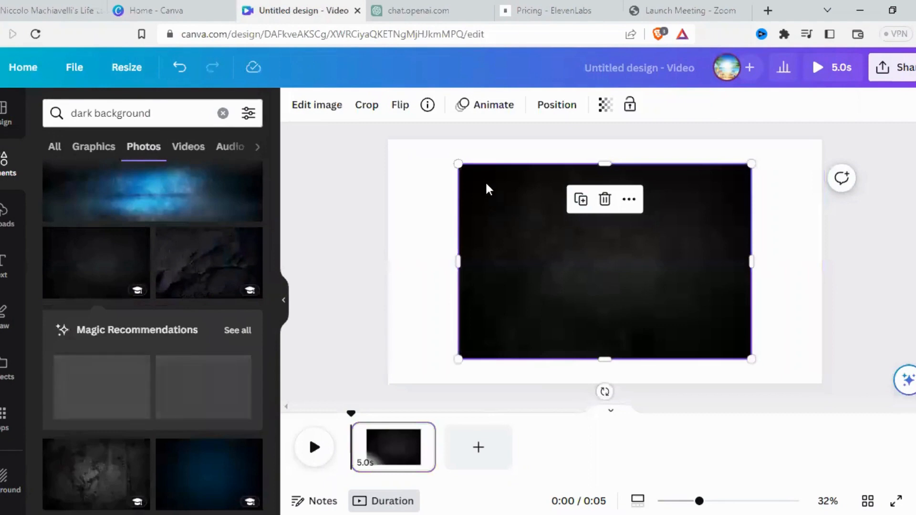
Enlarge the dark textured photo and set it as the page background
drag(452, 163, 386, 181)
right_click(650, 262)
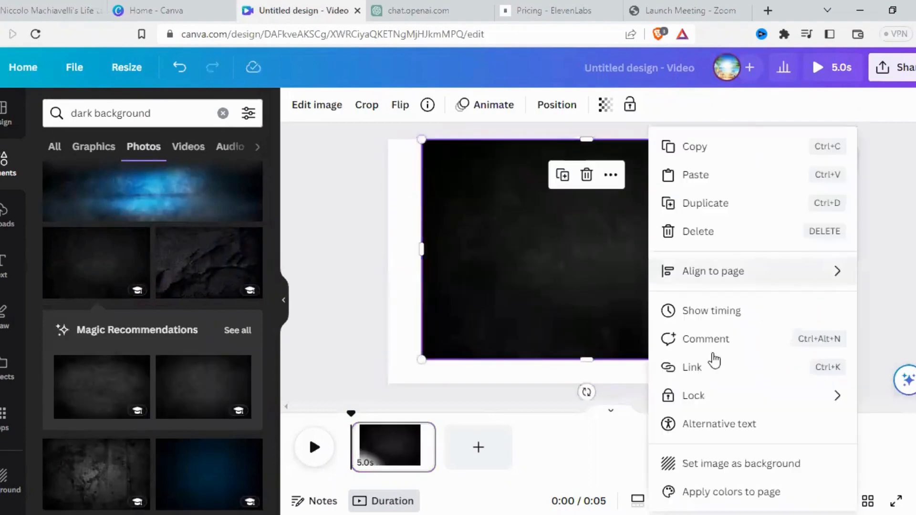
click(746, 463)
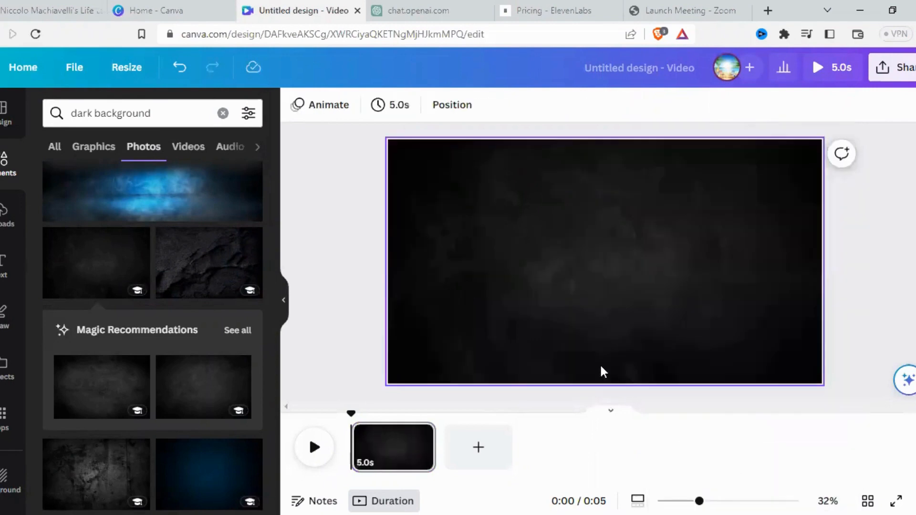
Adjust the background image by setting its contrast to 23 and its saturation to 41
right_click(542, 207)
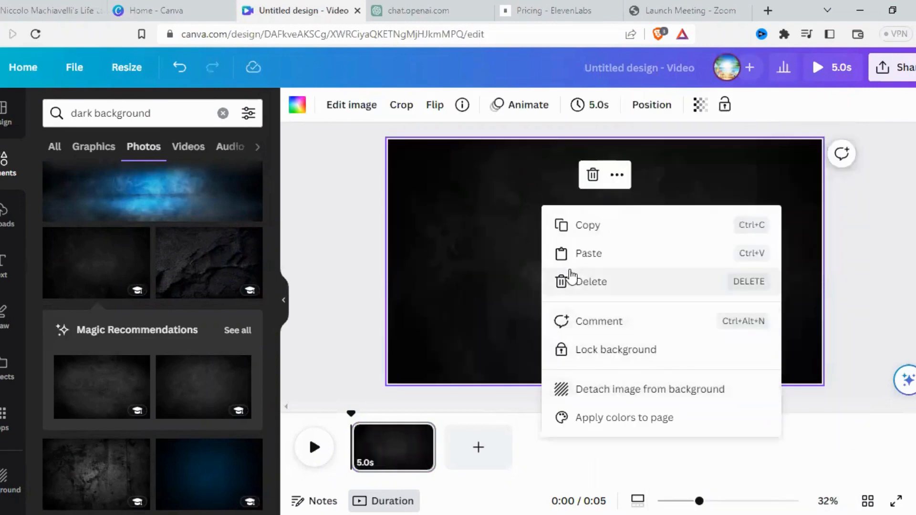
click(513, 236)
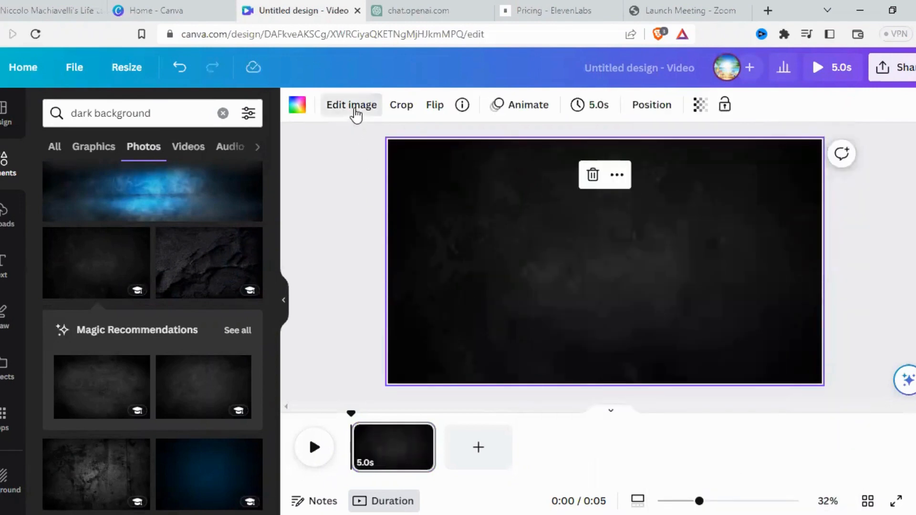
click(353, 107)
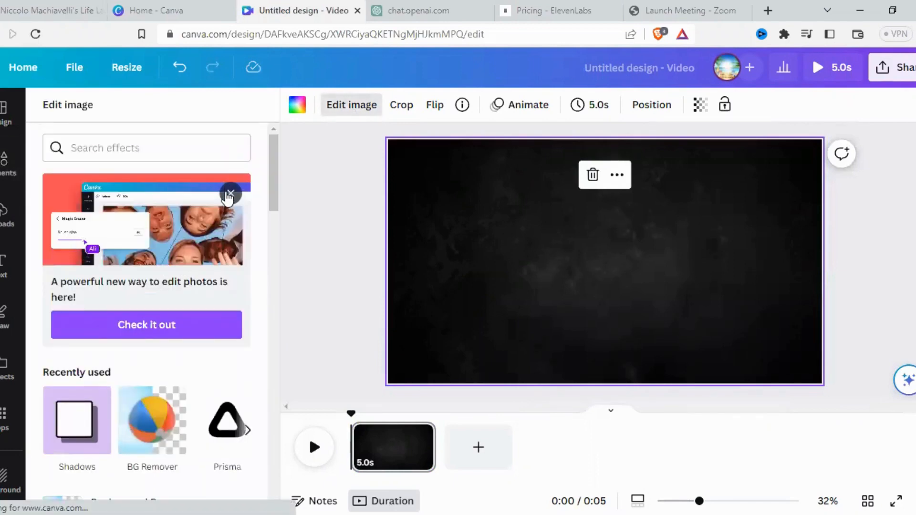
scroll(169, 268, down, 1)
scroll(167, 267, down, 7)
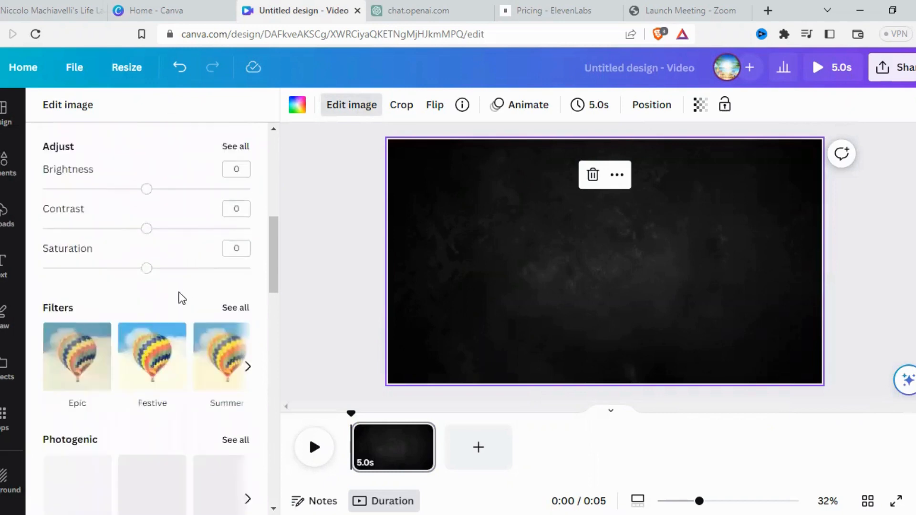
drag(148, 231, 172, 230)
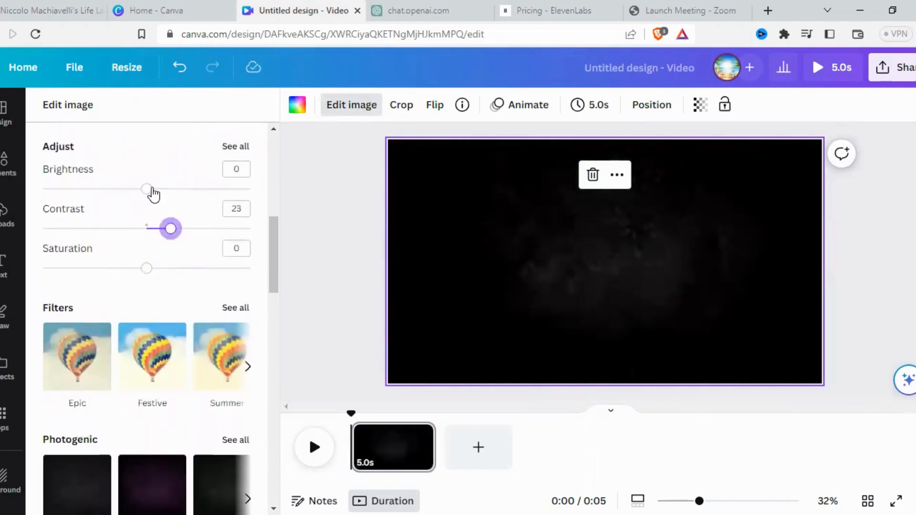
drag(147, 268, 189, 268)
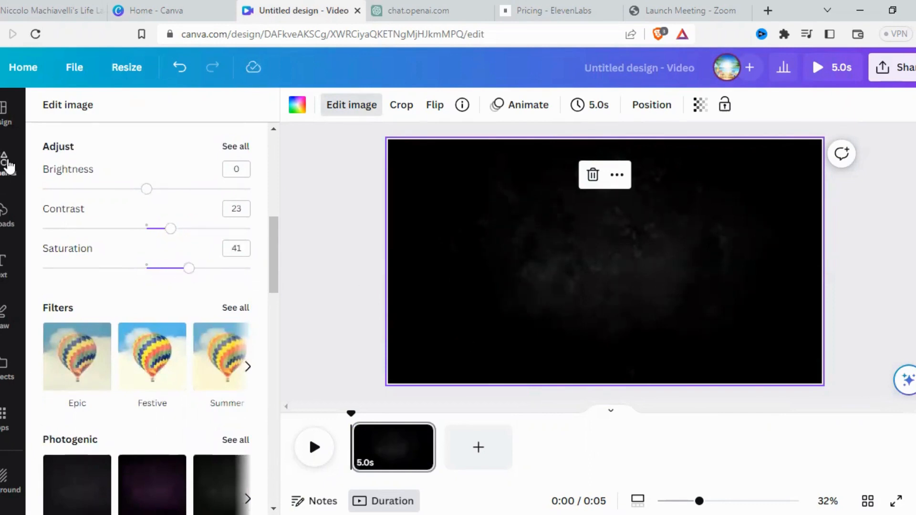
Search the design elements for "aristotle"
click(9, 163)
click(92, 117)
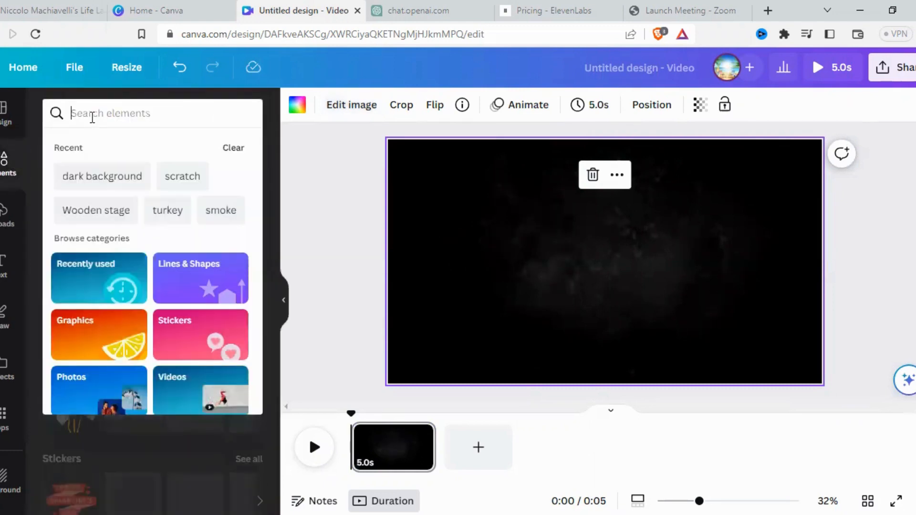
text(a)
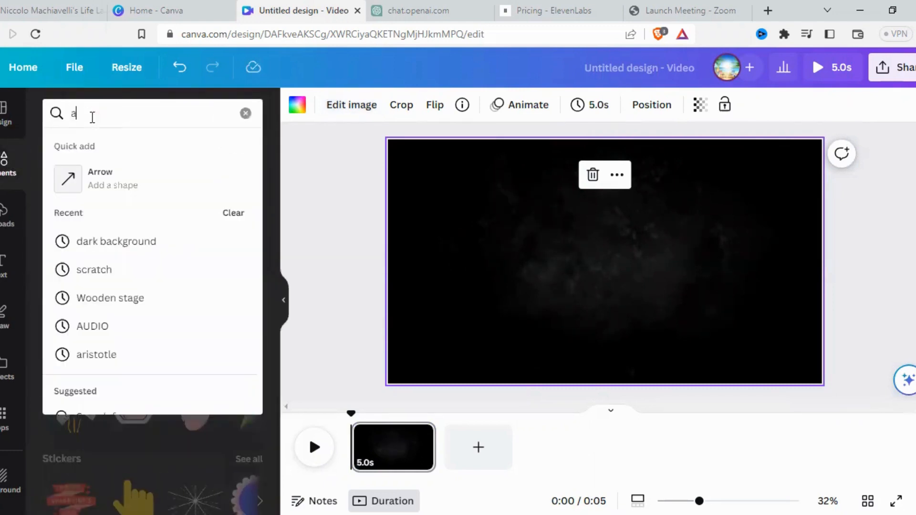
text(ristr)
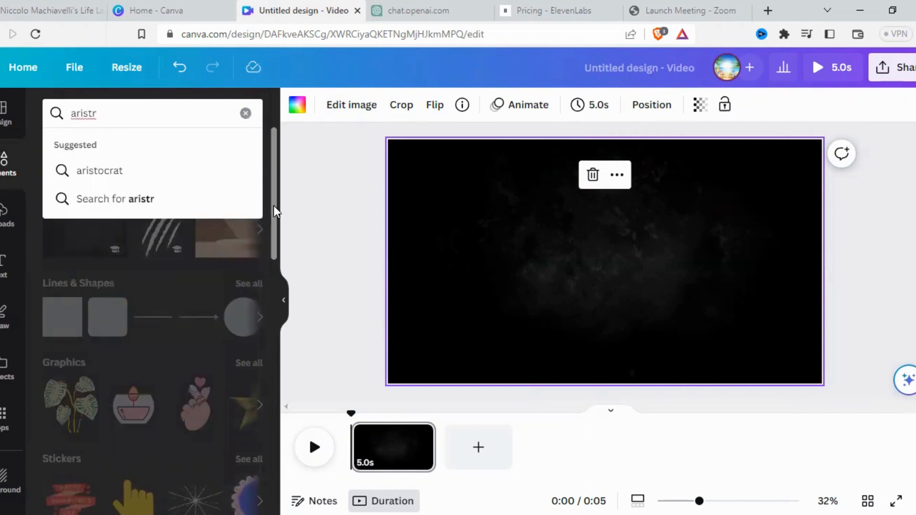
key(BackSpace)
text(otle)
key(Return)
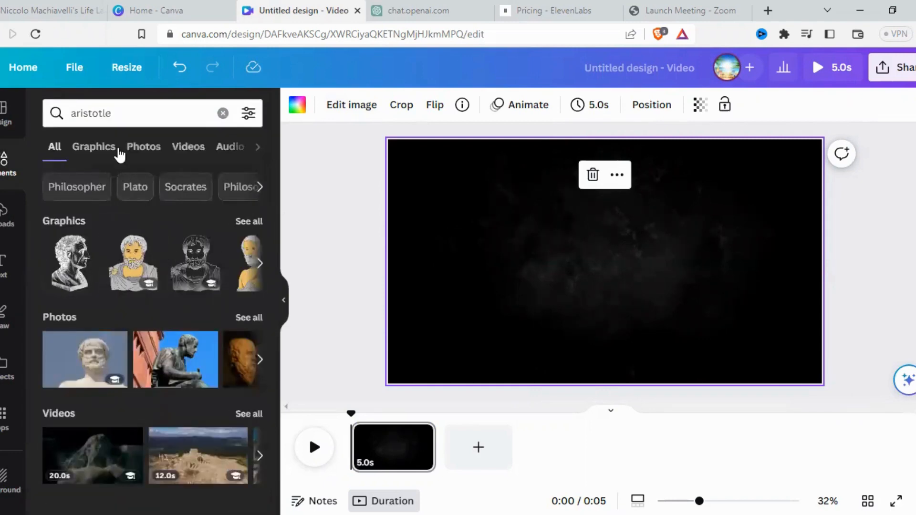
Look through the Aristotle graphics and photos for a suitable portrait or bust to place on the dark background
click(103, 149)
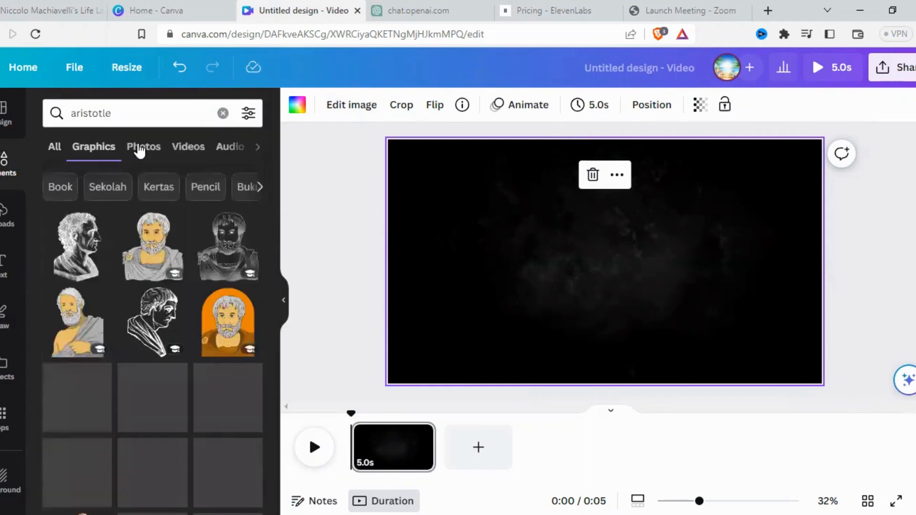
scroll(180, 323, down, 3)
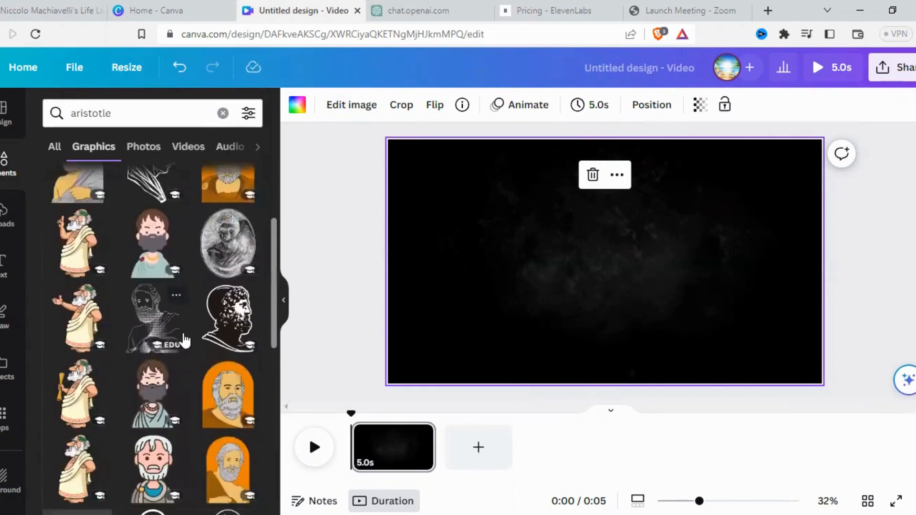
scroll(182, 306, down, 10)
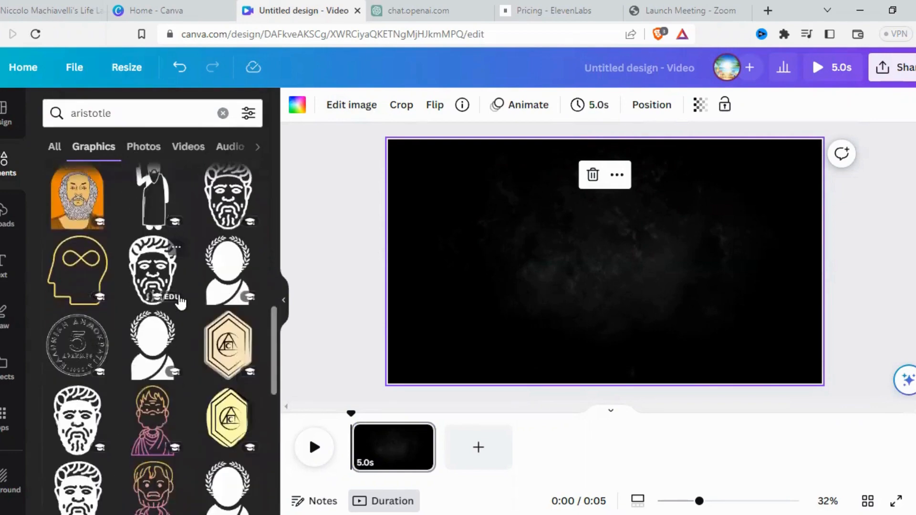
scroll(181, 300, down, 10)
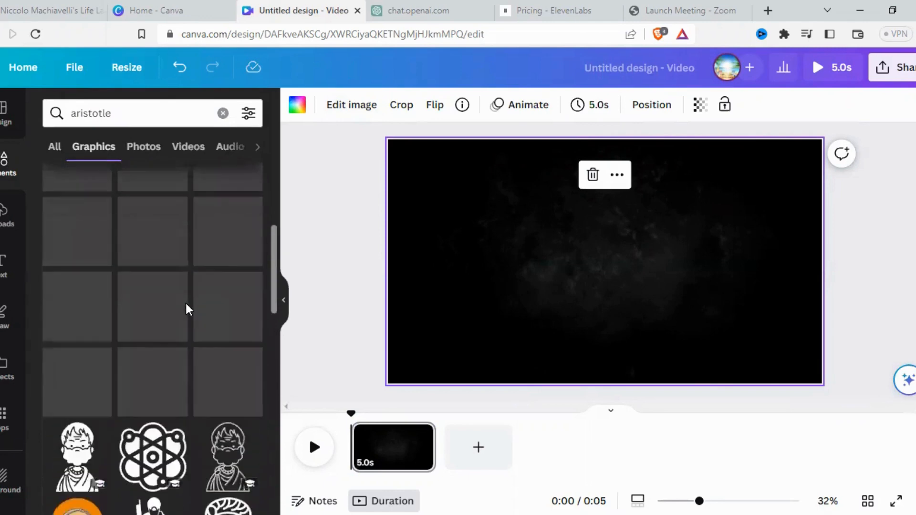
click(143, 148)
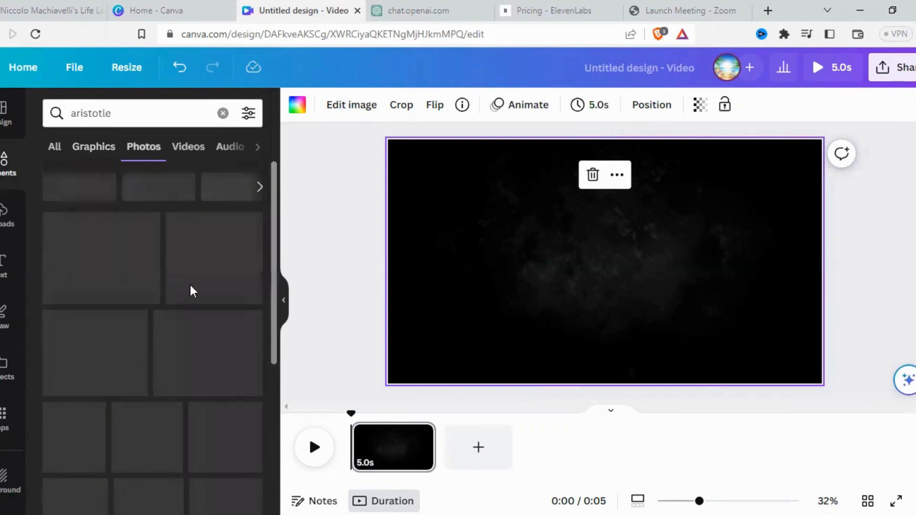
scroll(190, 298, down, 3)
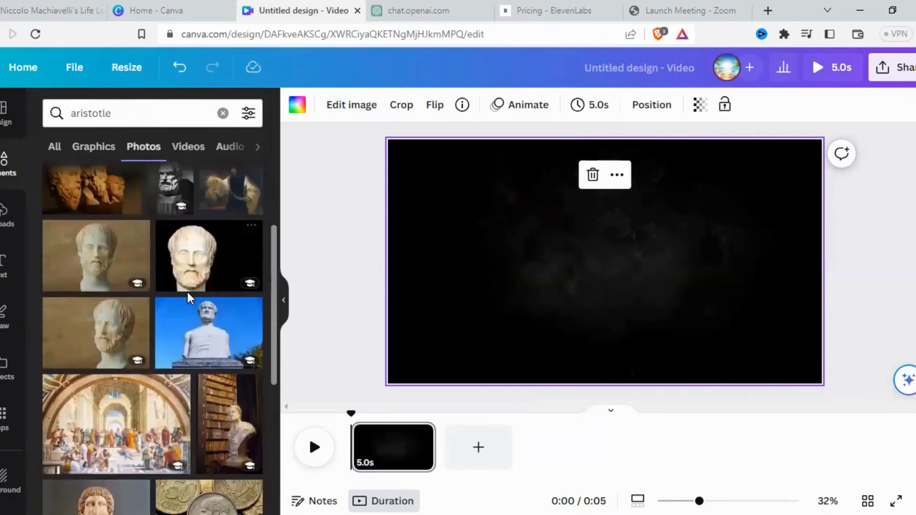
scroll(190, 298, down, 10)
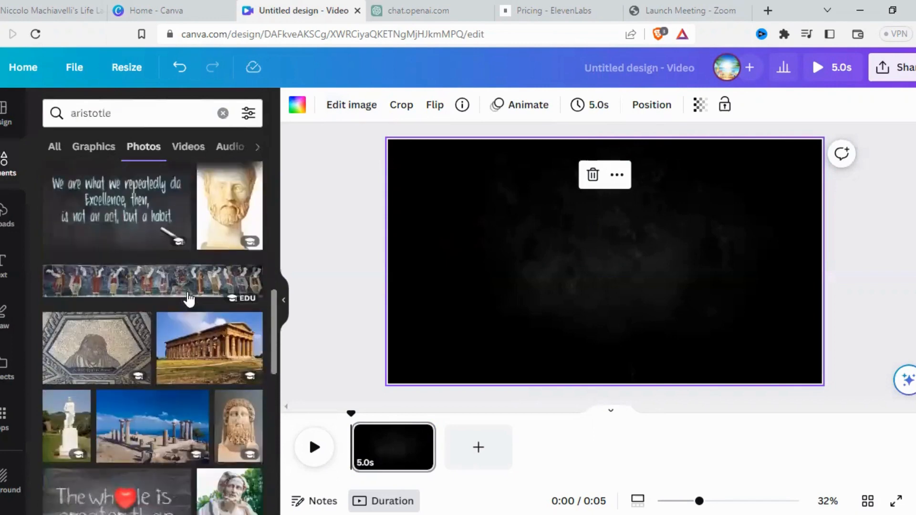
scroll(189, 299, down, 6)
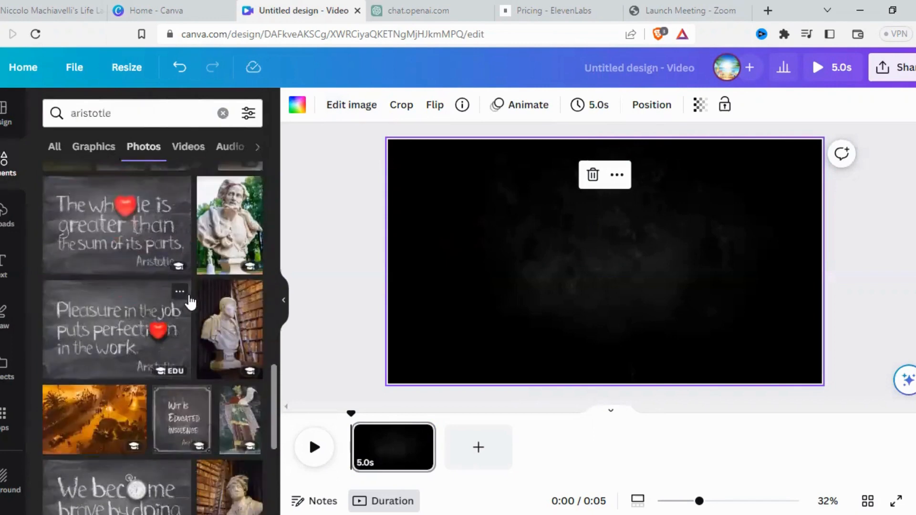
scroll(190, 302, up, 15)
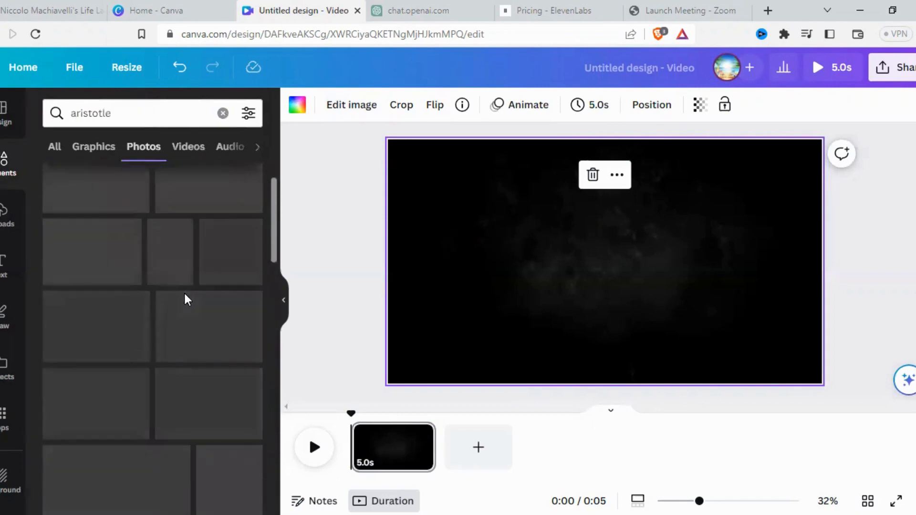
scroll(194, 287, up, 2)
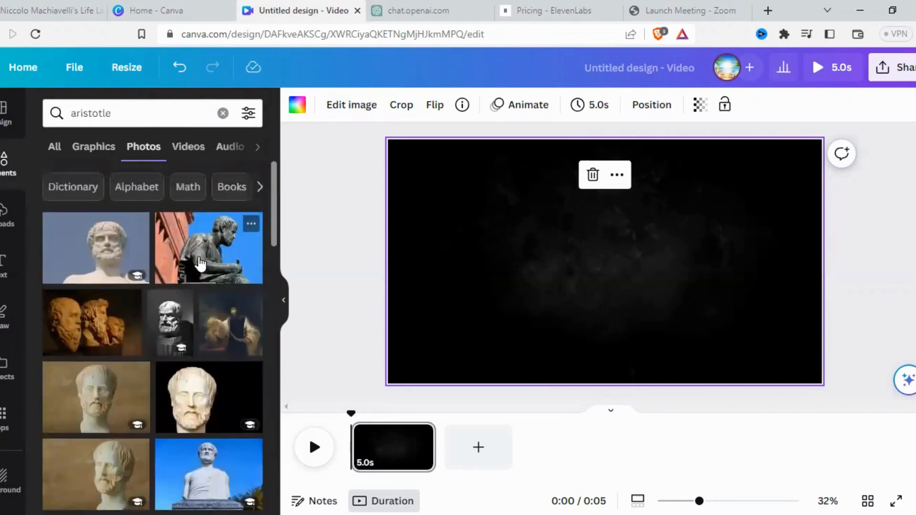
Add the photo of the seated Aristotle statue against the blue sky to the page and remove its background
click(200, 263)
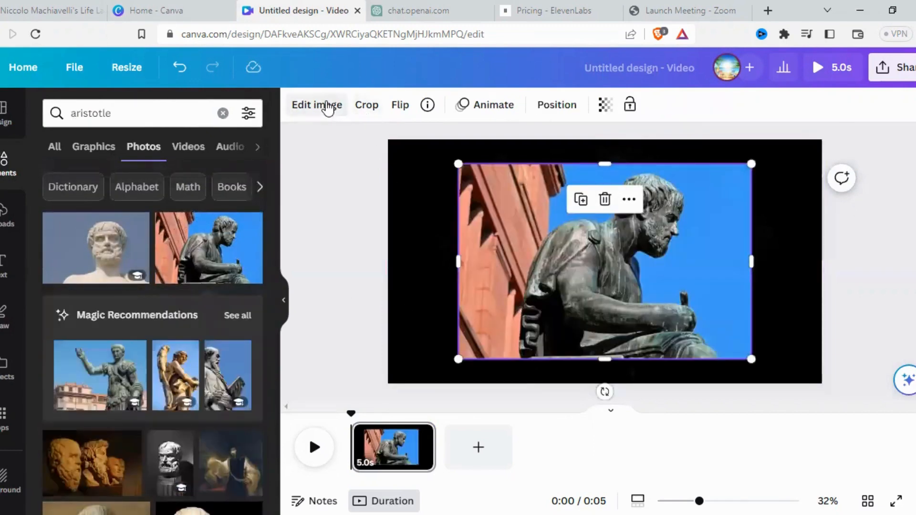
click(327, 107)
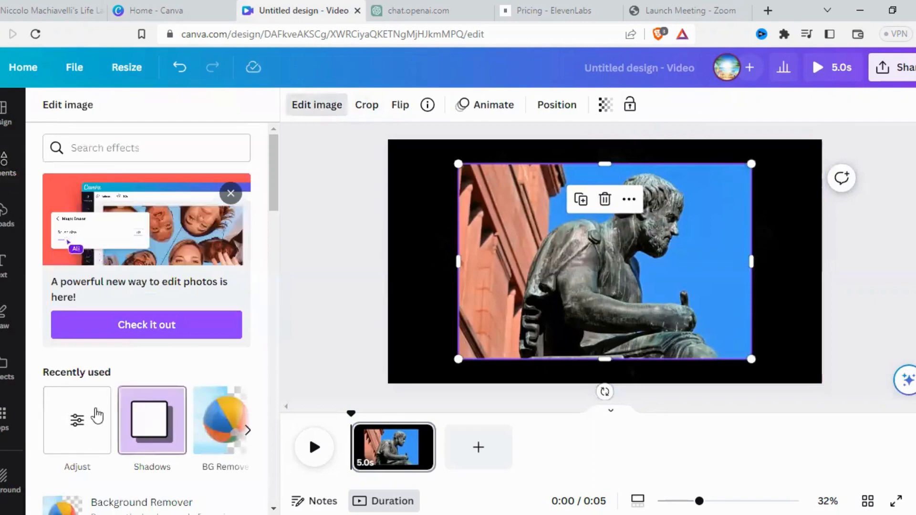
scroll(97, 417, down, 2)
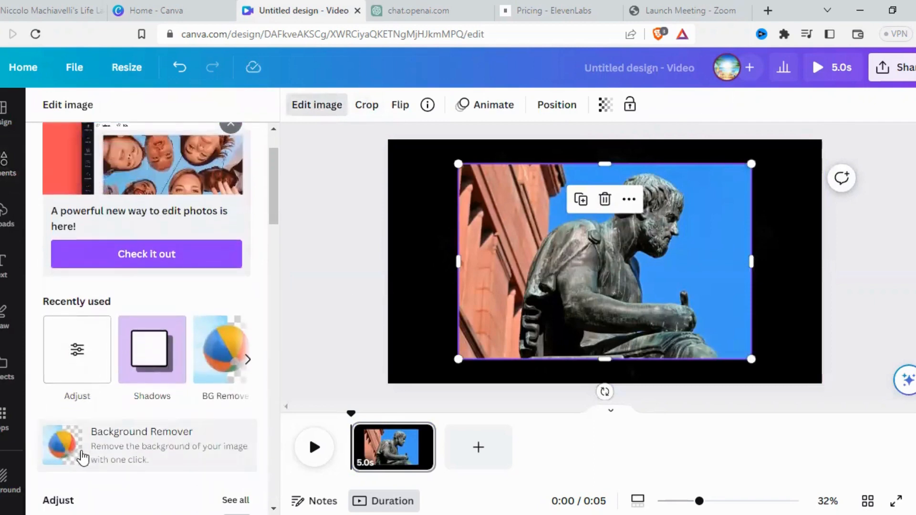
click(83, 459)
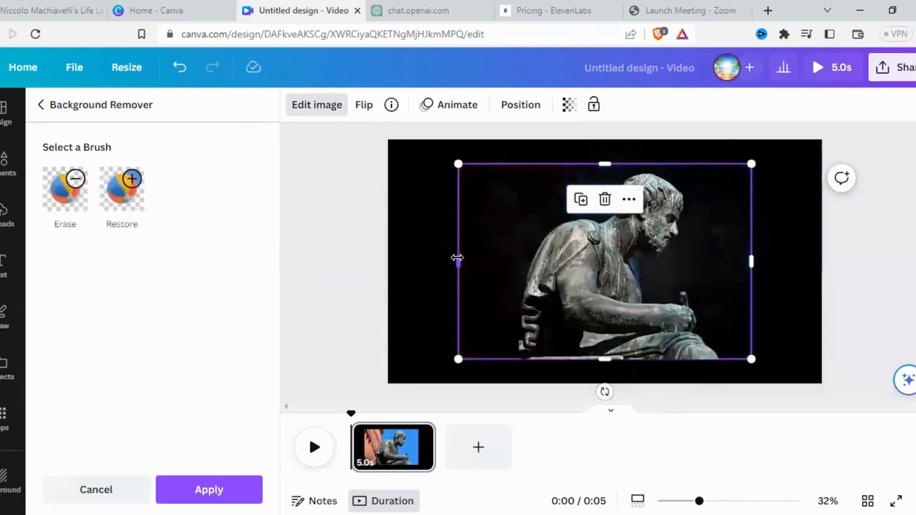
Crop the empty sides of the statue cutout, enlarge it slightly and place it in the lower-left corner of the page
drag(457, 258, 495, 262)
drag(752, 255, 557, 299)
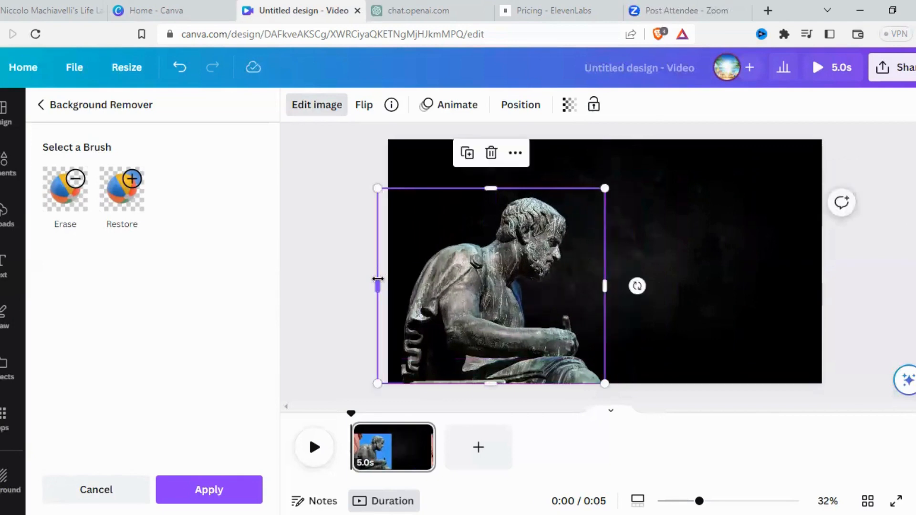
drag(378, 279, 388, 282)
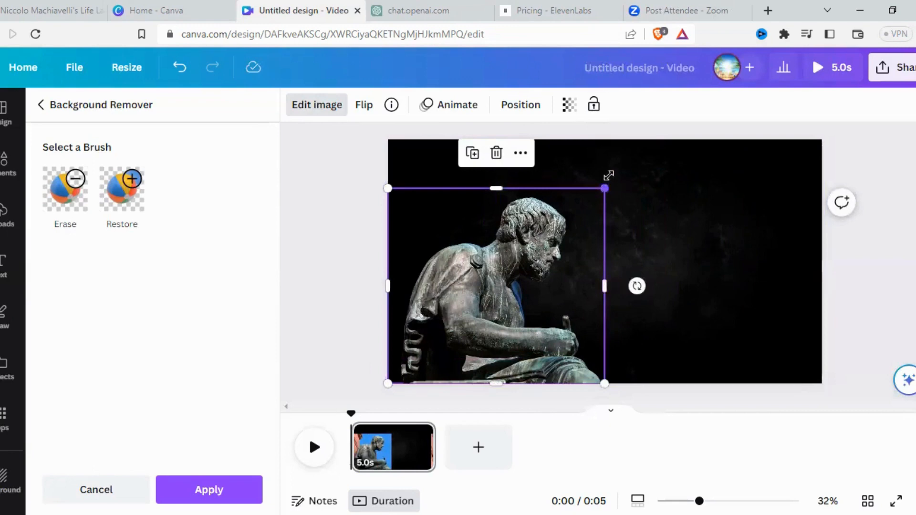
drag(606, 188, 632, 164)
drag(504, 280, 499, 279)
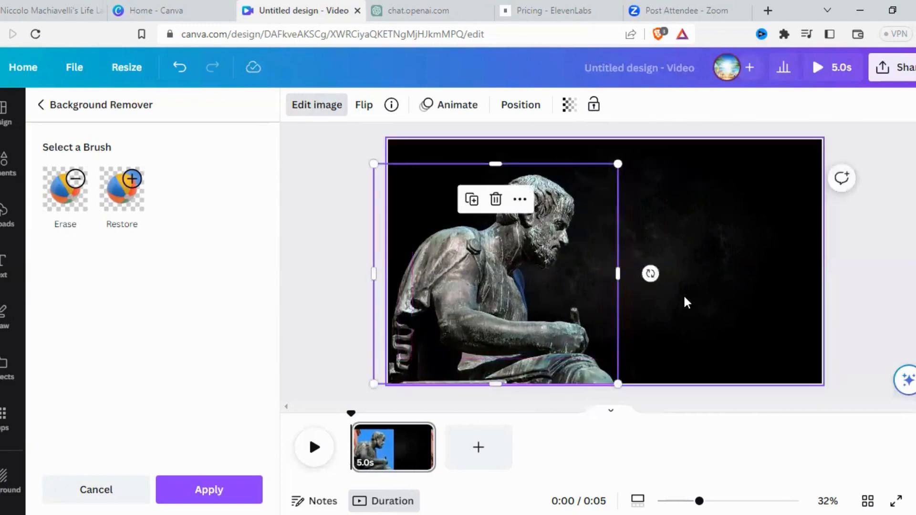
click(848, 262)
click(883, 300)
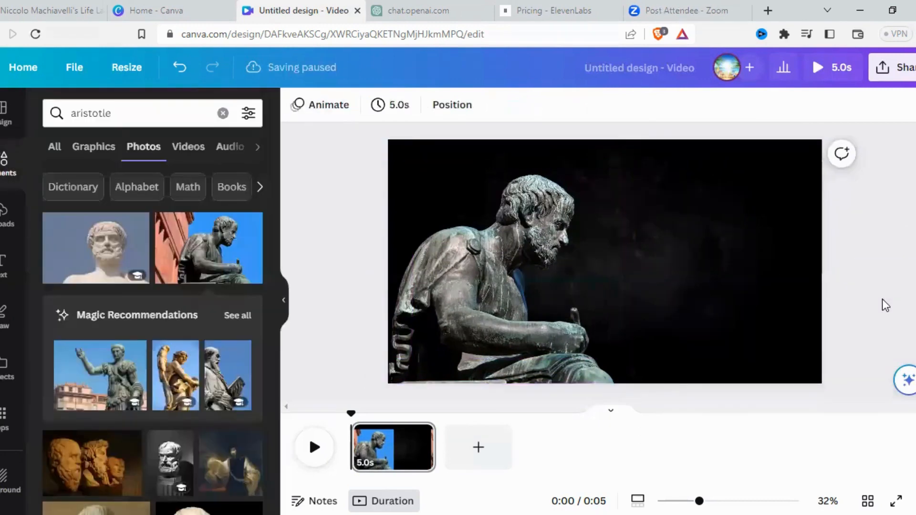
Replace the textured page background with plain black and duplicate the statue page twice
click(693, 320)
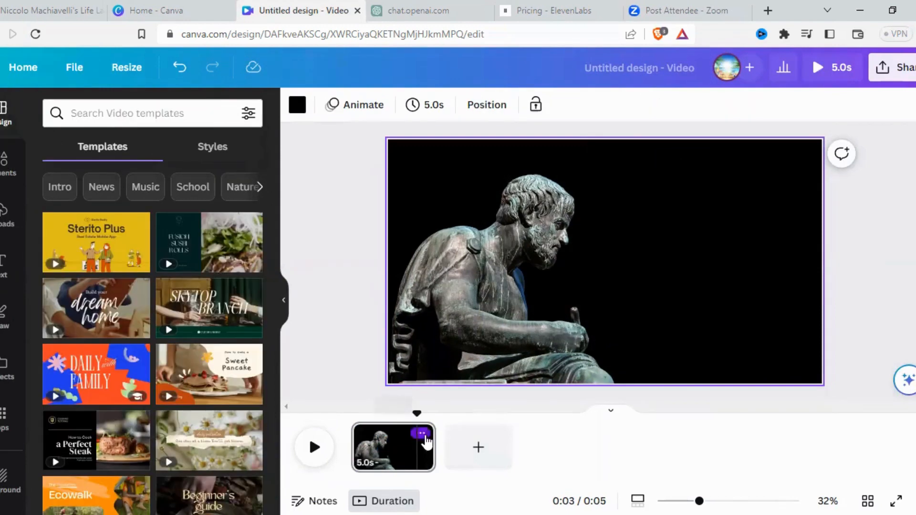
click(423, 437)
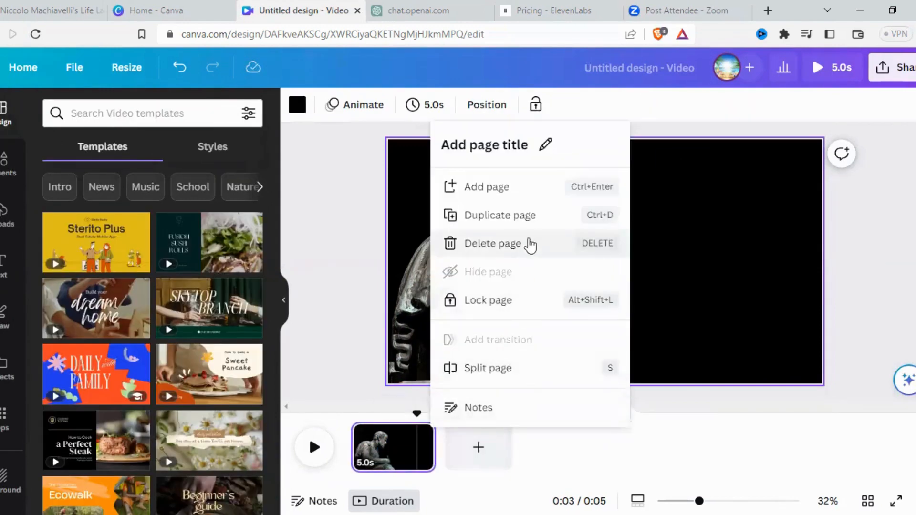
click(531, 217)
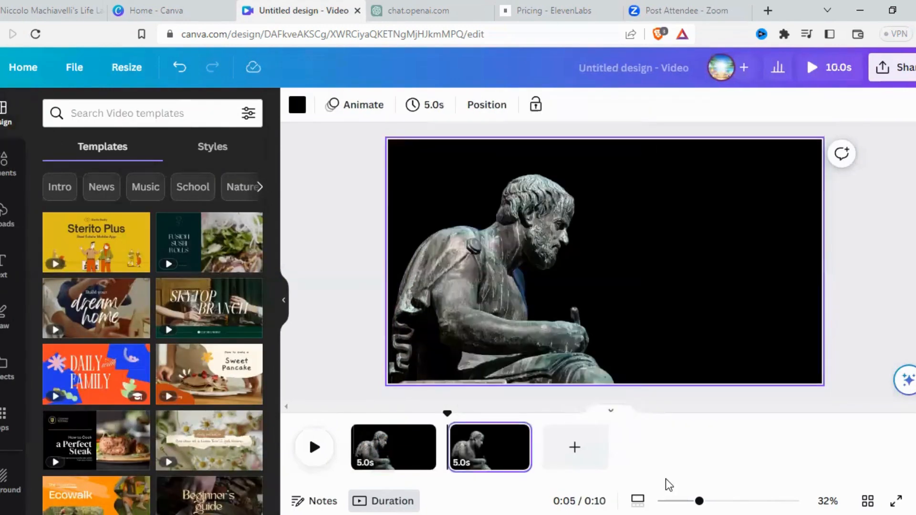
key(ctrl+d)
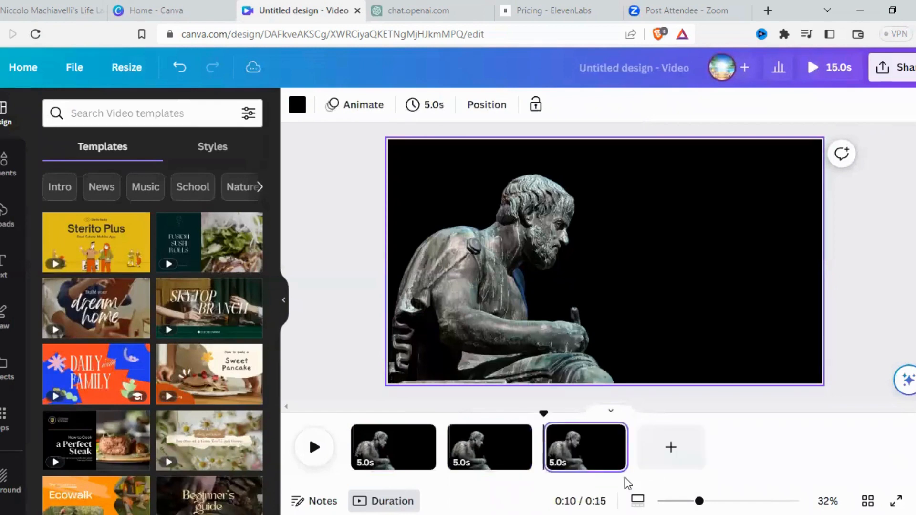
click(613, 433)
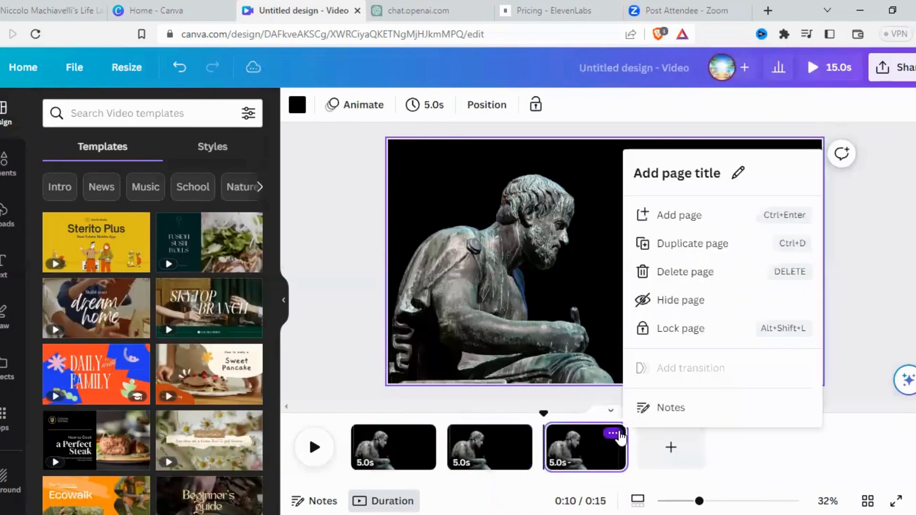
click(872, 400)
click(817, 267)
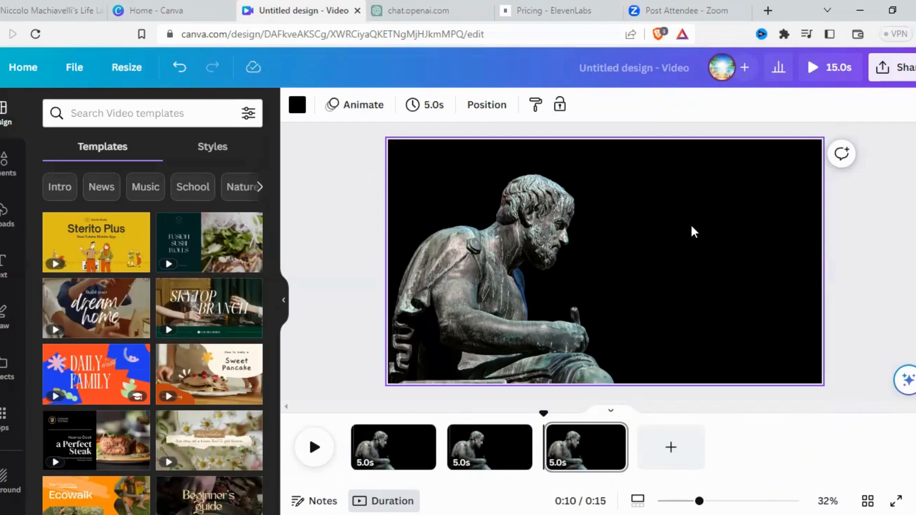
Switch to ChatGPT and request "5 shorts quotes of aristotle"
click(434, 7)
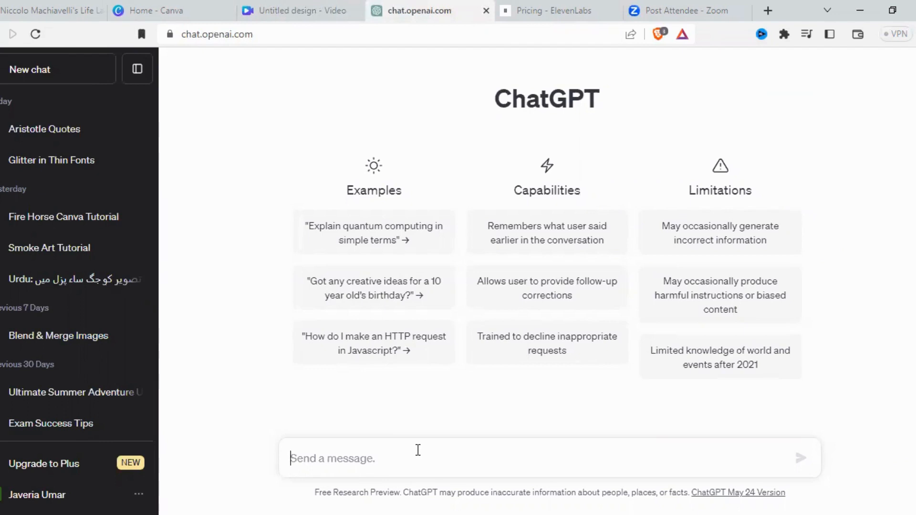
text(5 short)
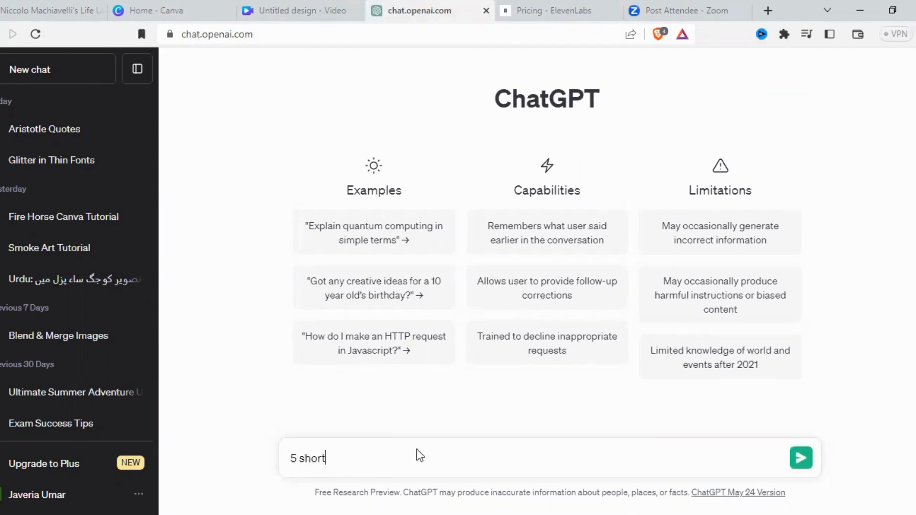
text(s quotes of aristotle)
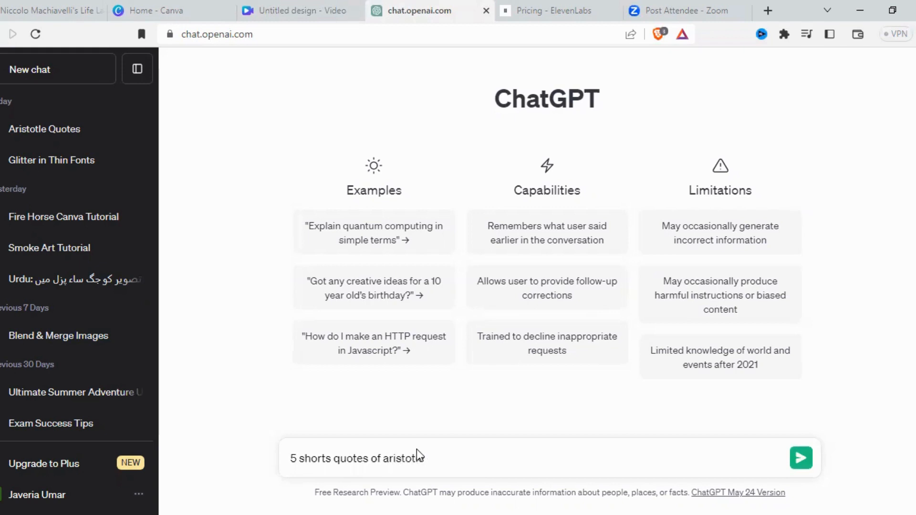
key(Return)
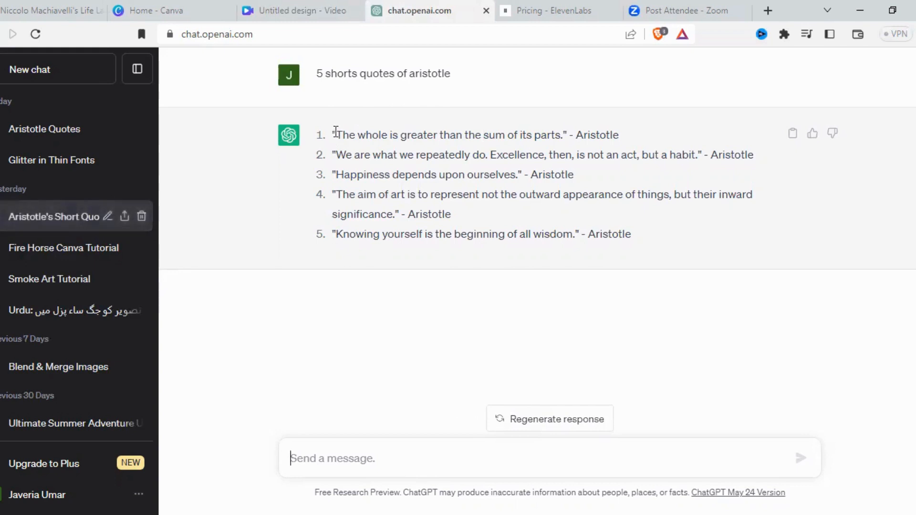
Copy "The whole is greater than the sum of its parts." from the reply and add it as a heading on the third page in Canva
drag(333, 133, 563, 137)
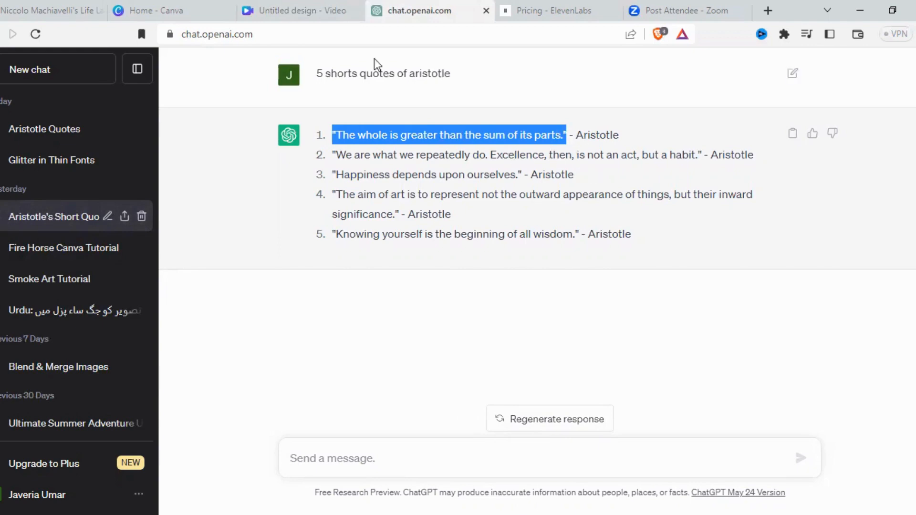
click(268, 10)
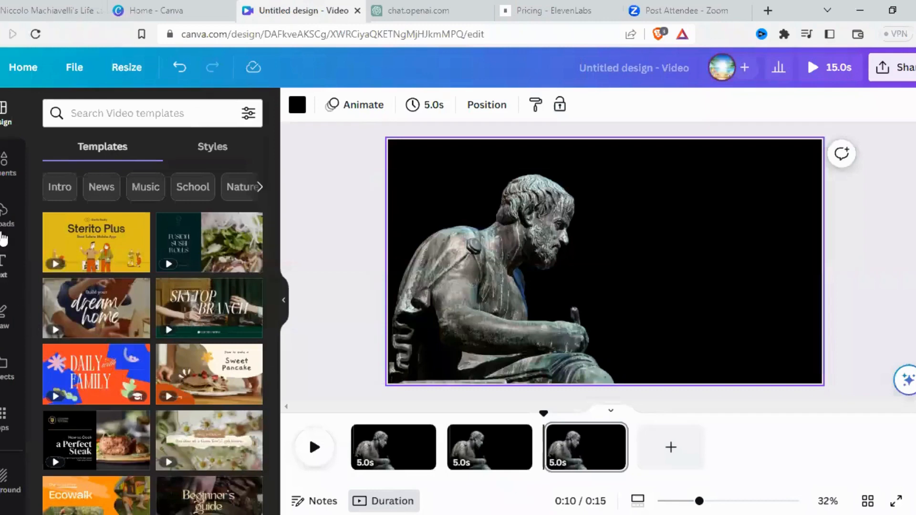
click(8, 267)
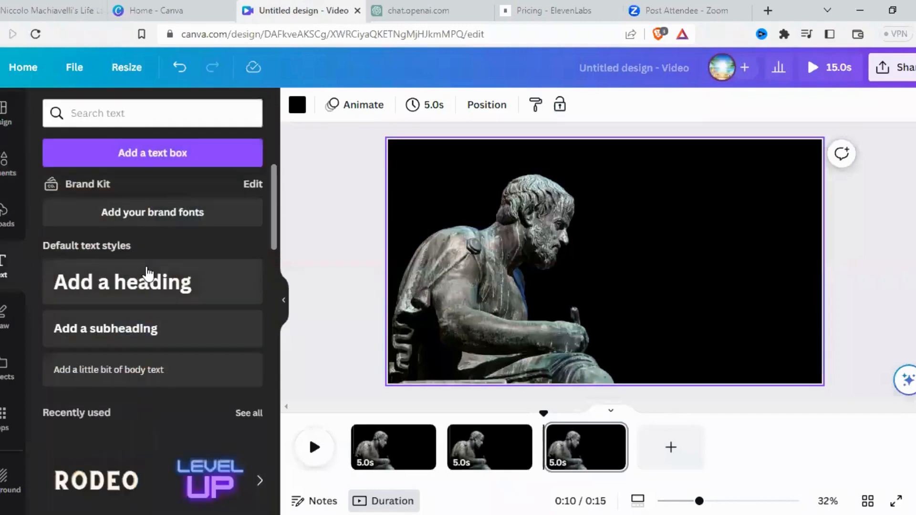
click(167, 281)
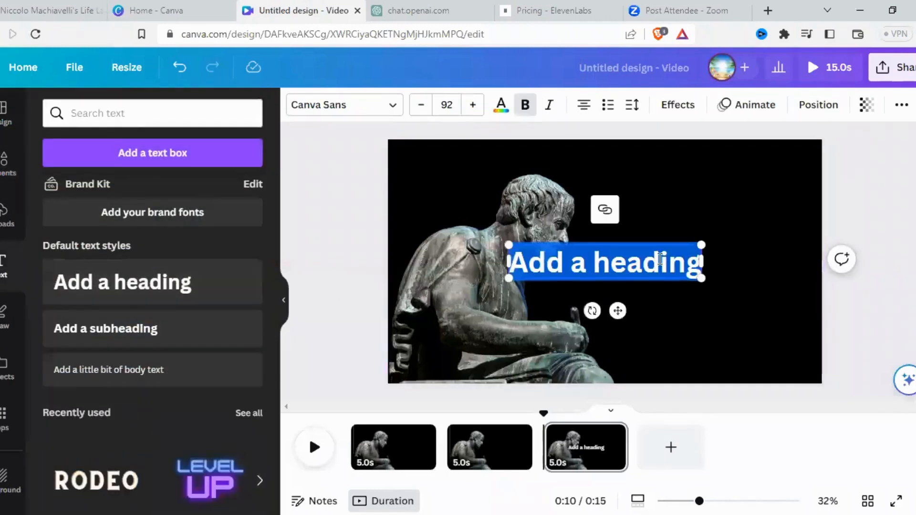
text("The whole is greater than the sum of its parts.")
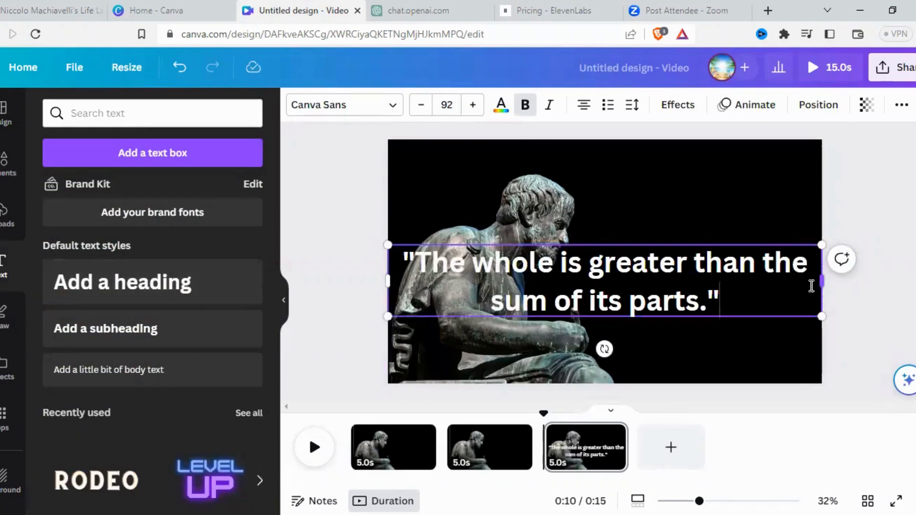
Narrow the quote's text box to three lines and place it in the empty black area to the right of the statue
drag(821, 283, 683, 298)
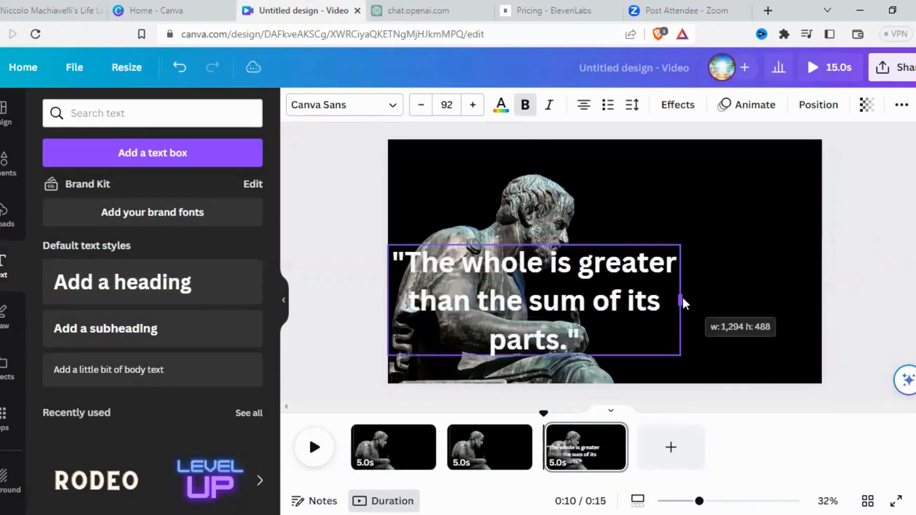
click(715, 310)
drag(614, 307, 750, 273)
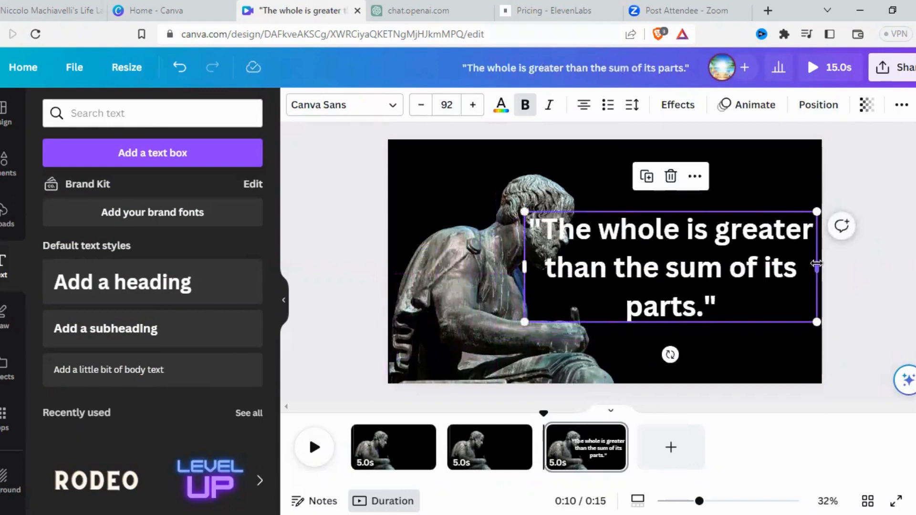
drag(817, 266, 769, 269)
drag(692, 272, 730, 266)
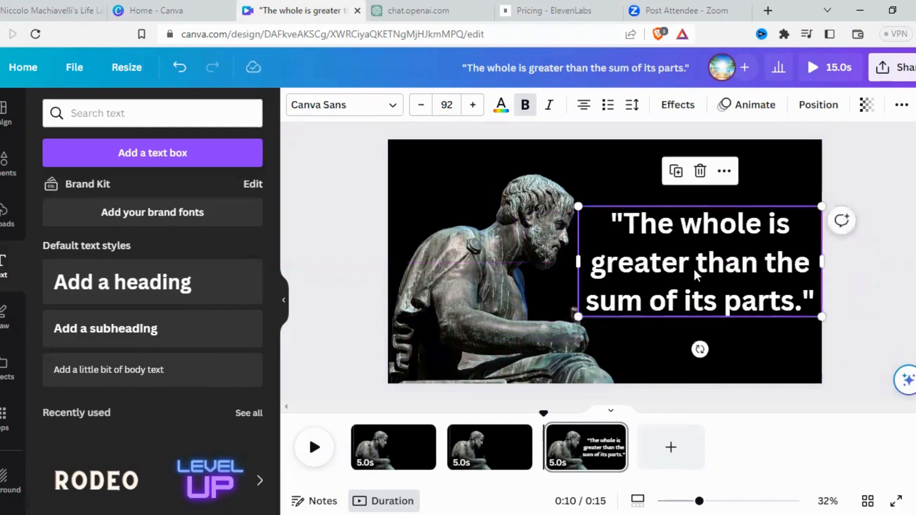
click(694, 268)
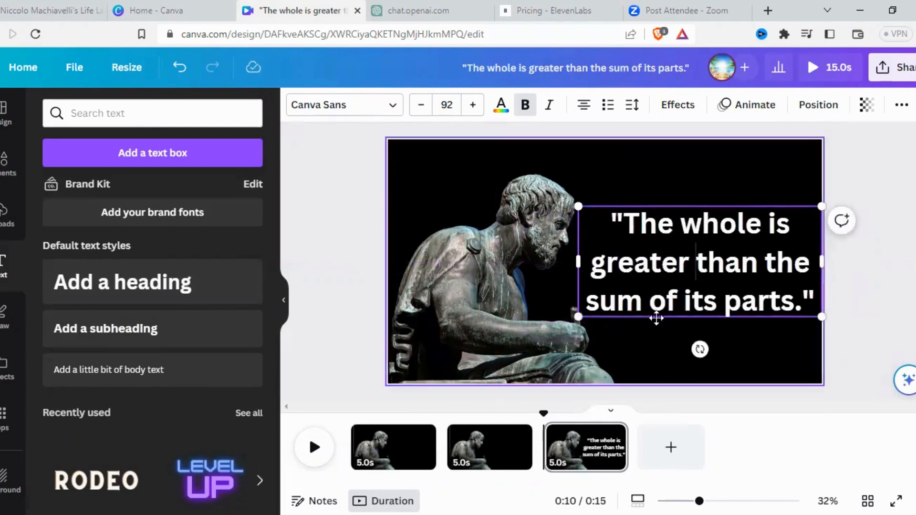
click(746, 325)
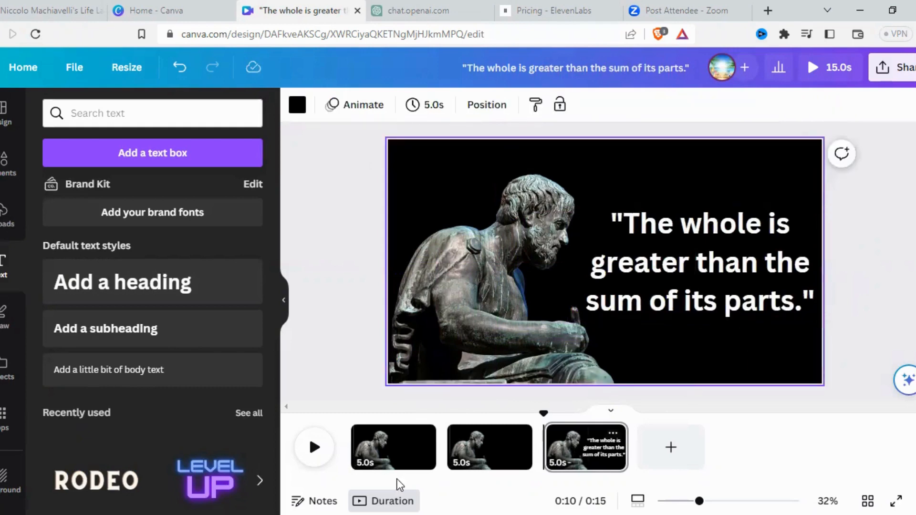
Select the first page of the video and copy the quote "Happiness depends upon ourselves." from the ChatGPT reply
click(385, 456)
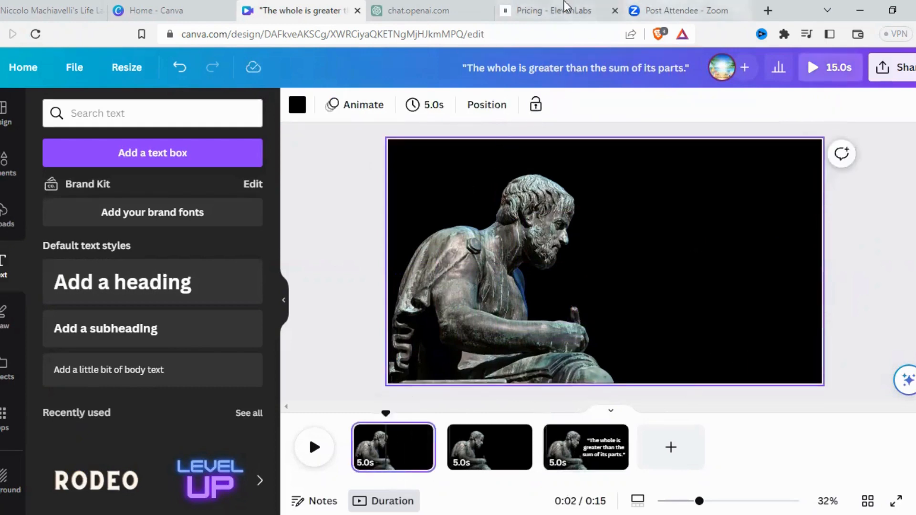
click(426, 11)
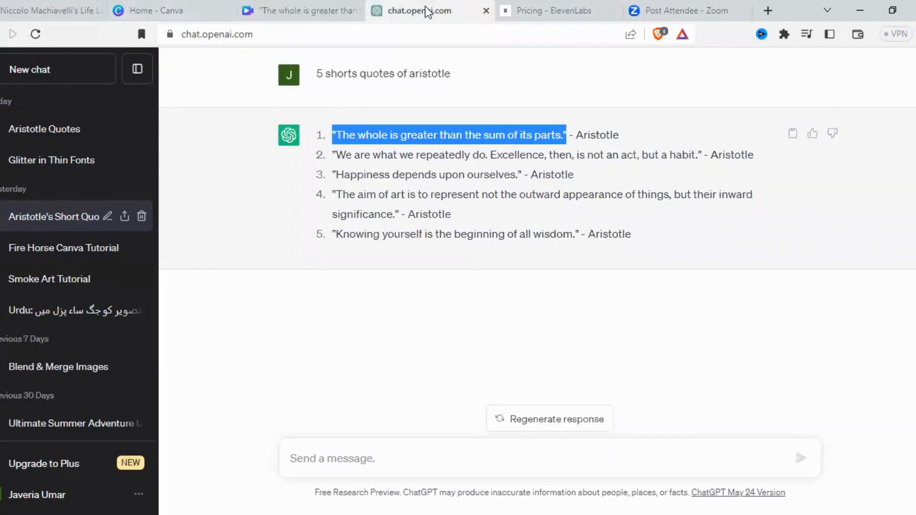
drag(336, 168, 527, 170)
key(ctrl+c)
click(328, 176)
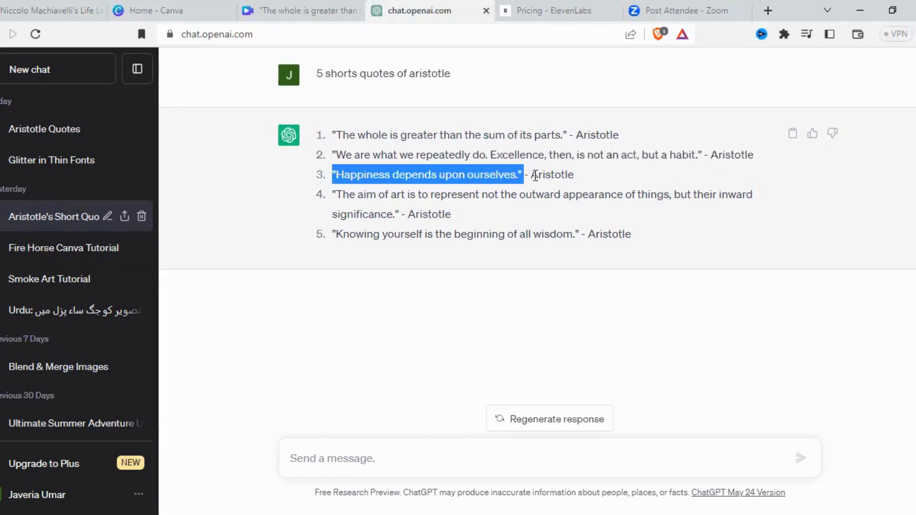
Paste the happiness quote onto the first page in Canva and narrow its text box to three lines beside the statue
click(261, 9)
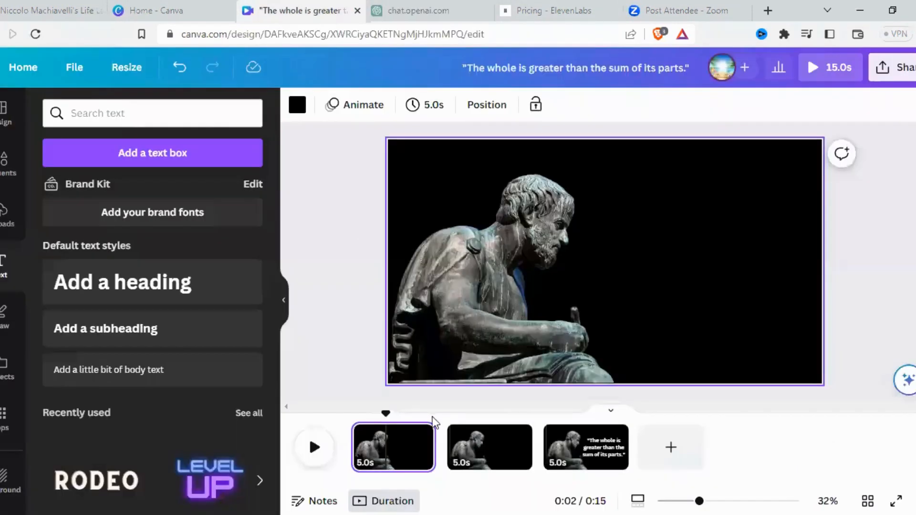
click(502, 259)
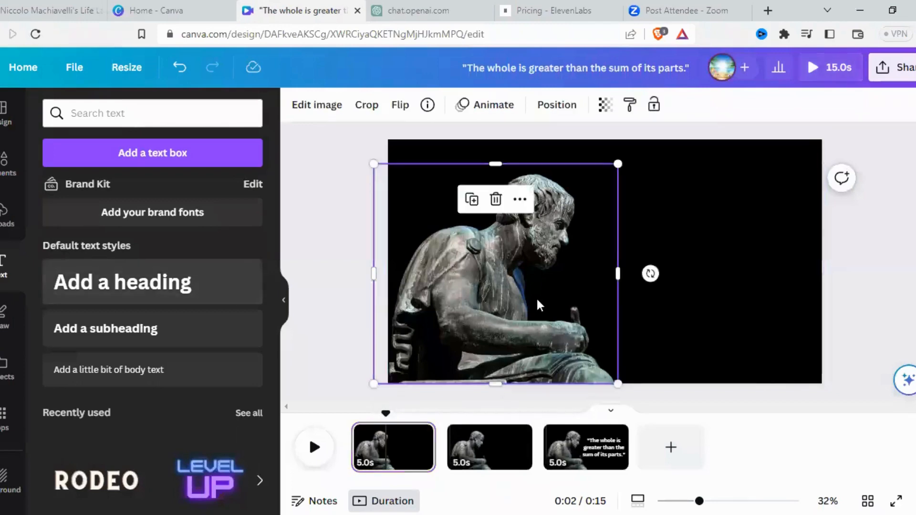
key(ctrl+v)
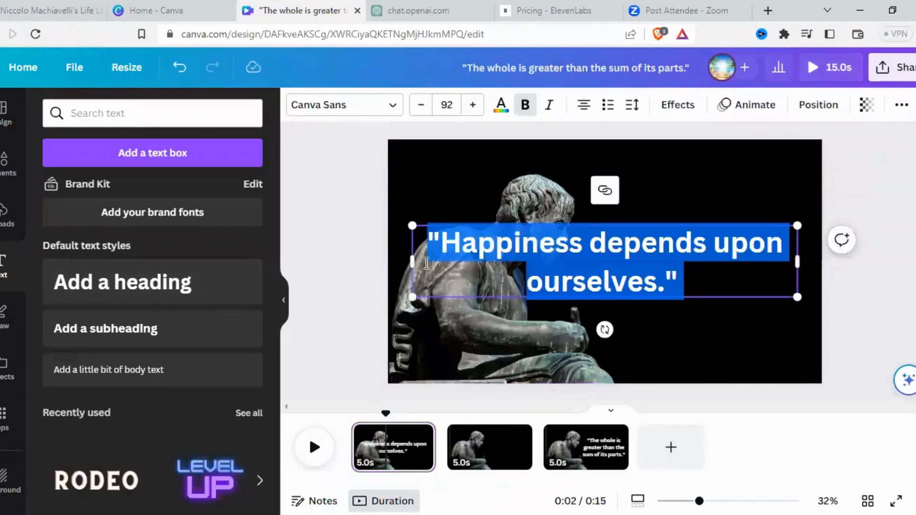
drag(411, 258, 572, 261)
click(726, 186)
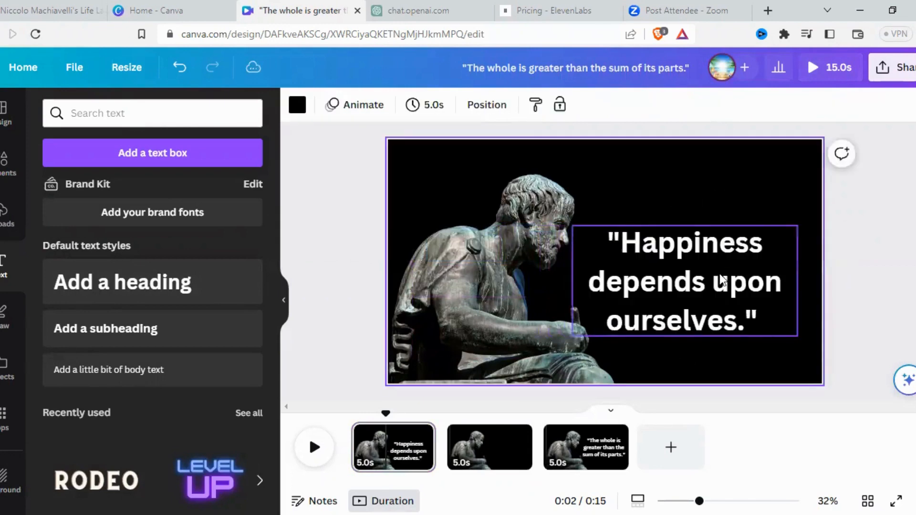
Move the happiness quote slightly higher beside the statue, and copy "Knowing yourself is the beginning of all wisdom." from the ChatGPT reply
drag(711, 282, 720, 249)
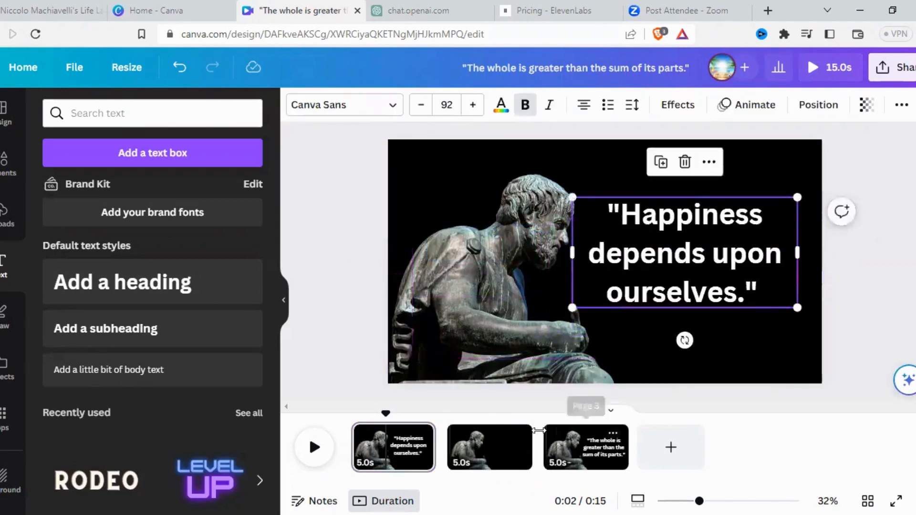
click(505, 458)
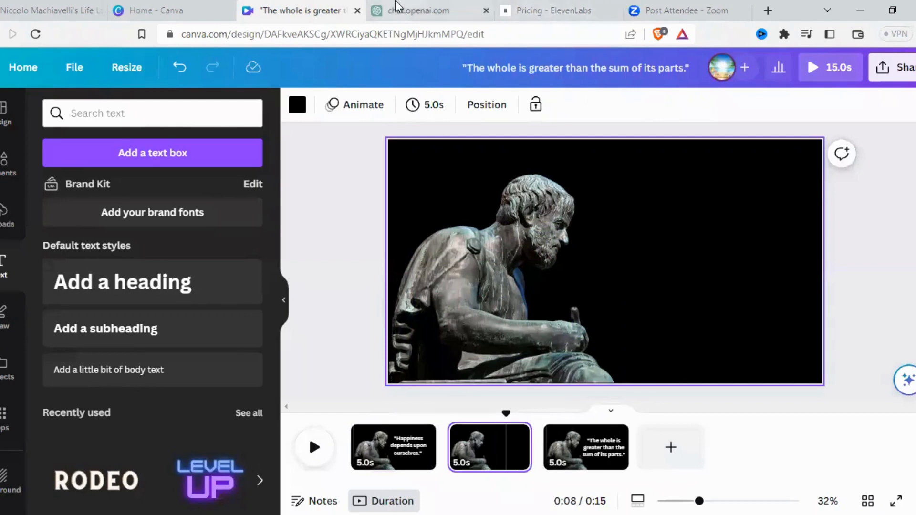
click(412, 11)
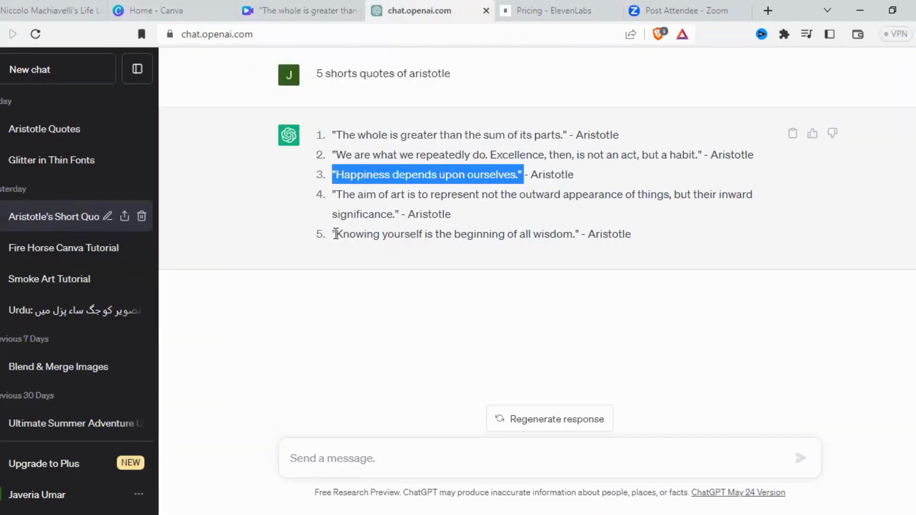
drag(331, 236, 579, 236)
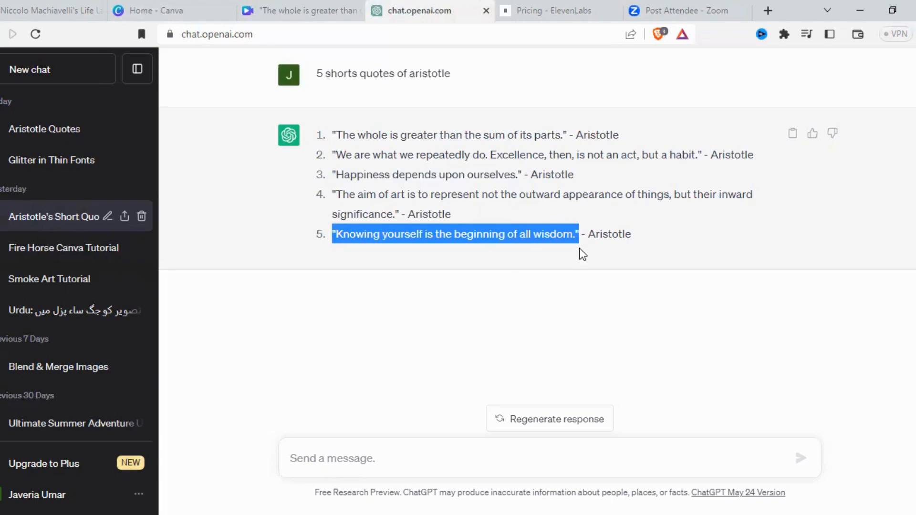
Paste the wisdom quote onto the second page in Canva, narrow its box to four lines and place it beside the statue
click(304, 7)
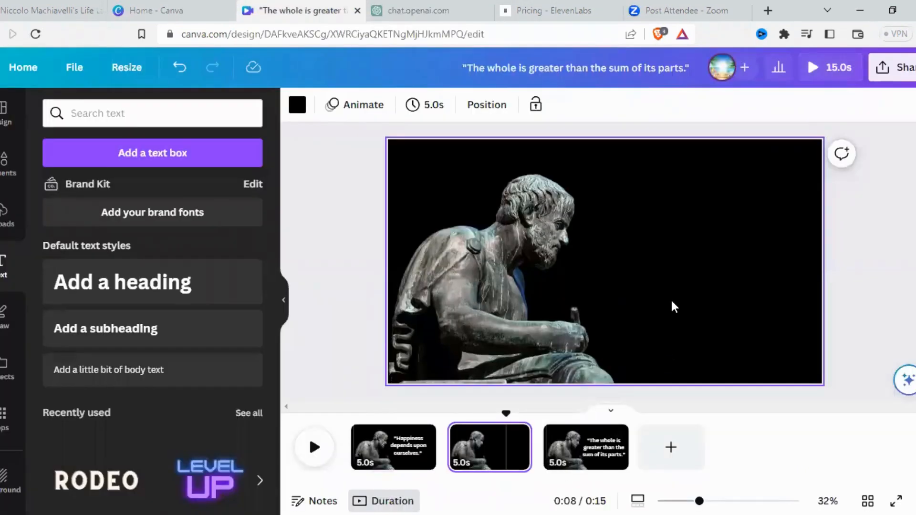
text("Knowing yourself is the beginning of all wisdom.")
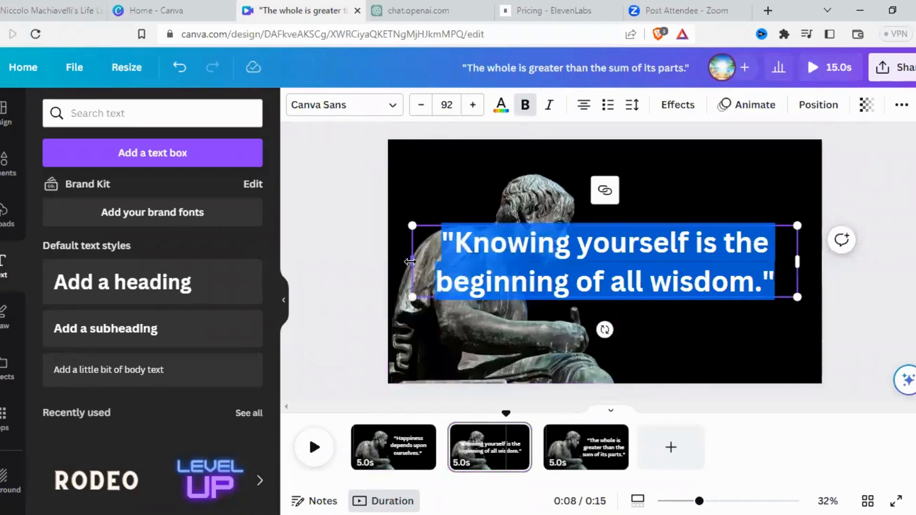
drag(410, 262, 567, 265)
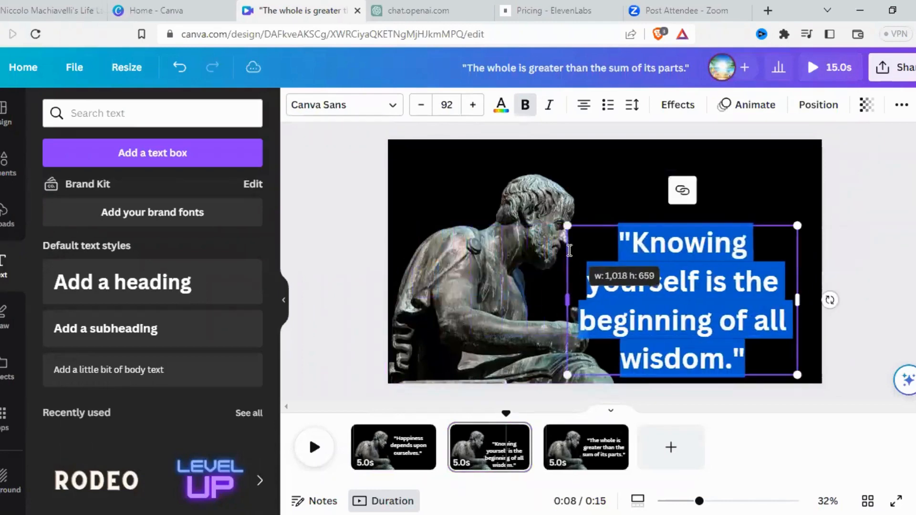
click(826, 269)
drag(757, 301, 766, 270)
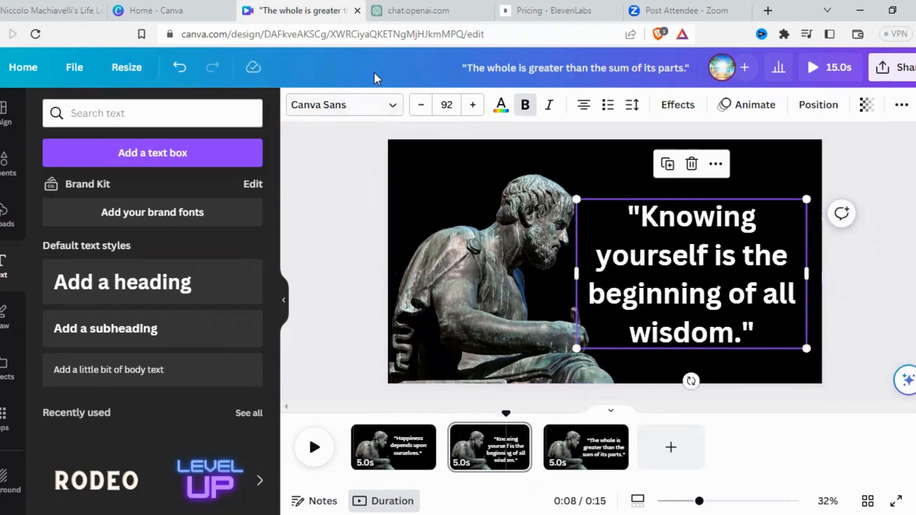
Switch to ElevenLabs and generate a voiceover of the three quotes with the premade Adam voice
click(574, 7)
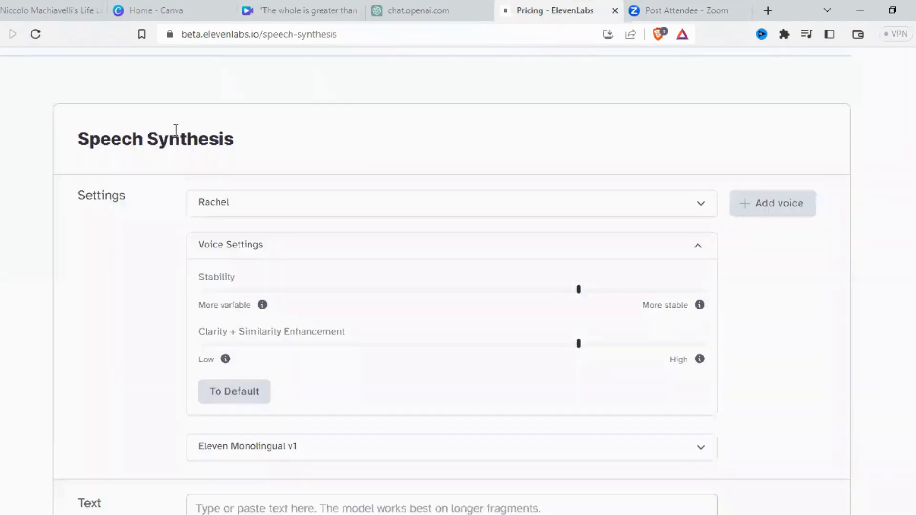
scroll(493, 219, down, 3)
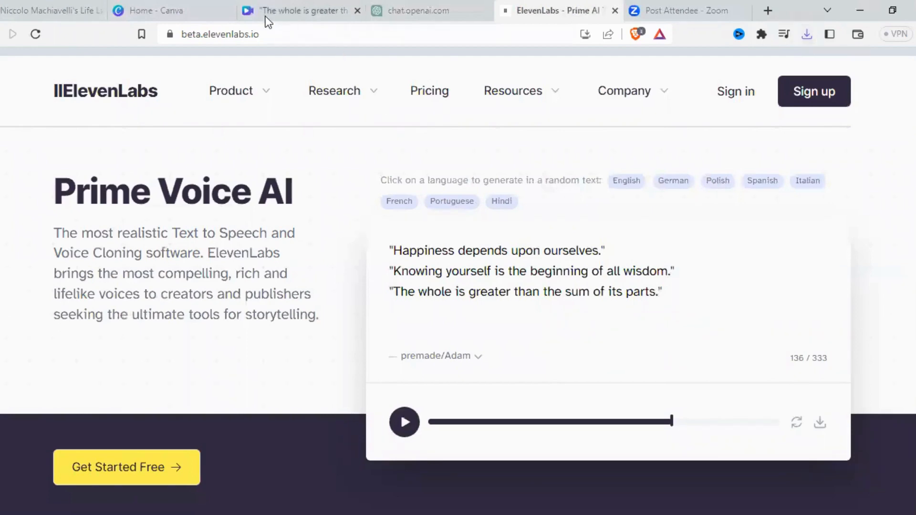
Upload premade_Adam.mp3 to the Canva design and add it as audio from the start of the video
click(281, 8)
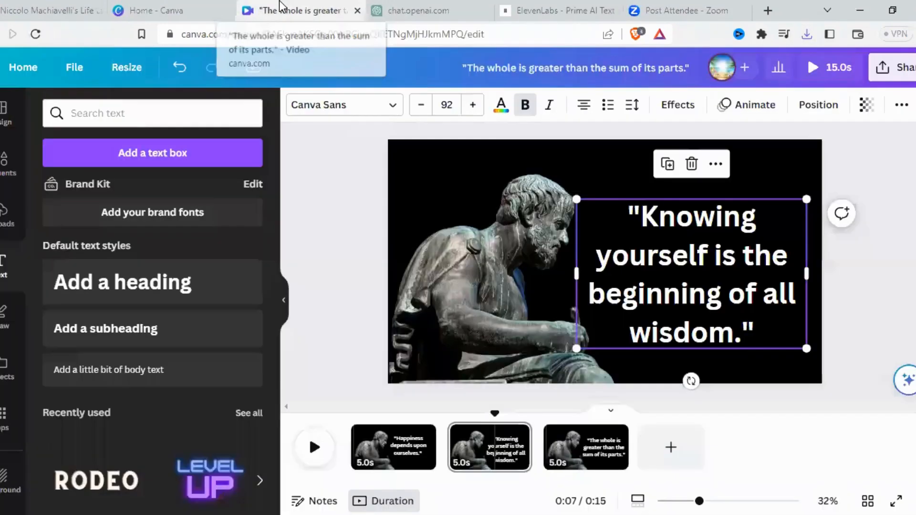
click(4, 212)
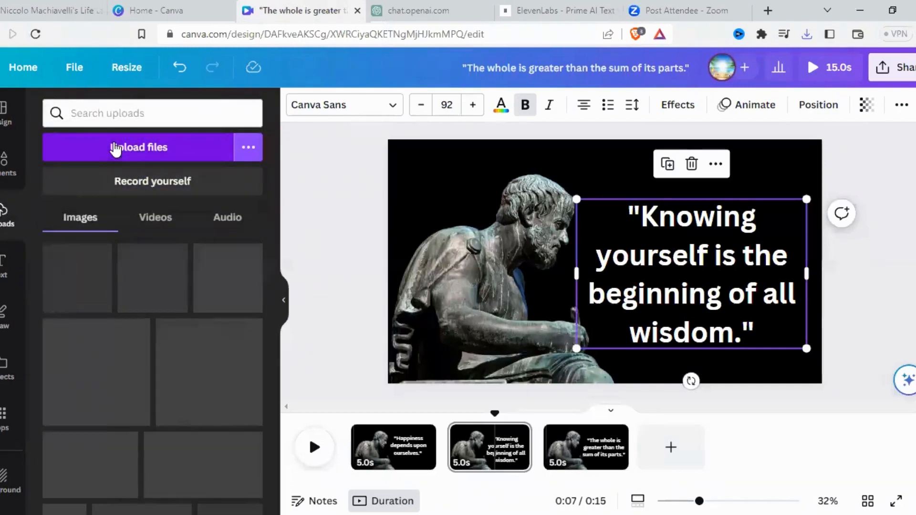
click(125, 146)
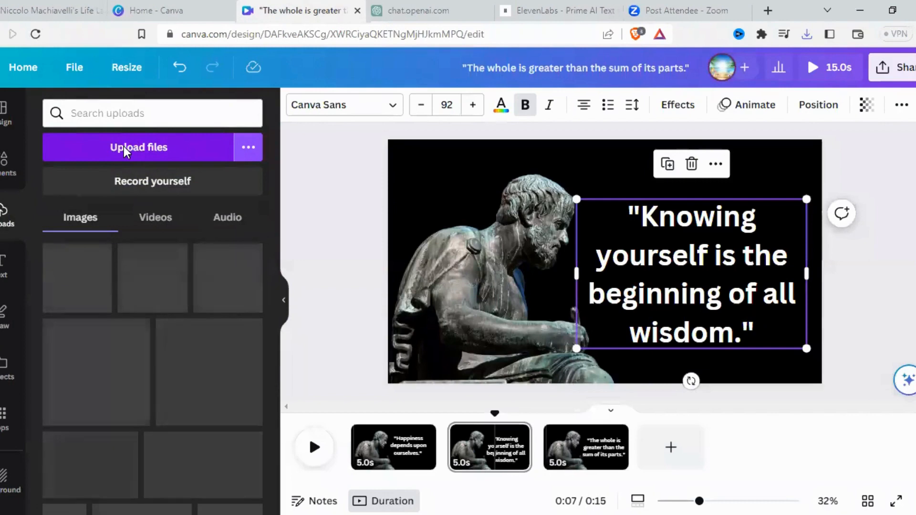
click(124, 147)
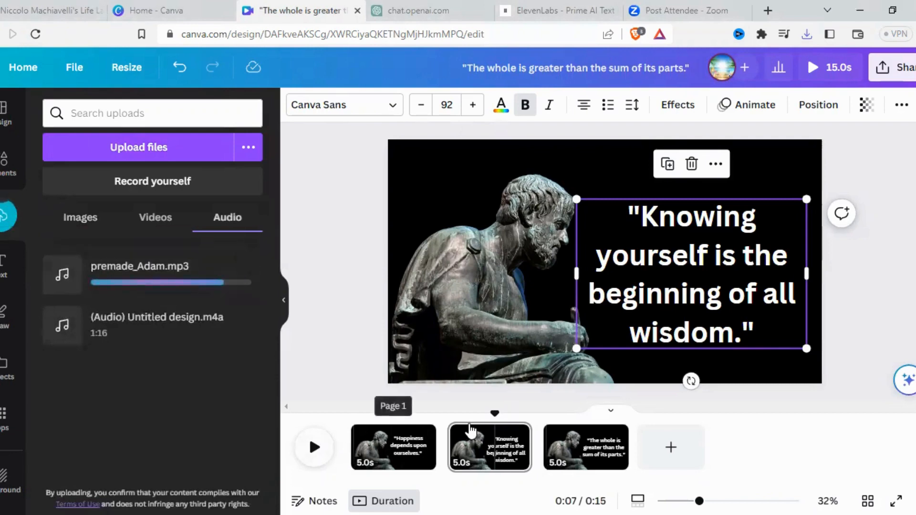
drag(494, 414, 351, 419)
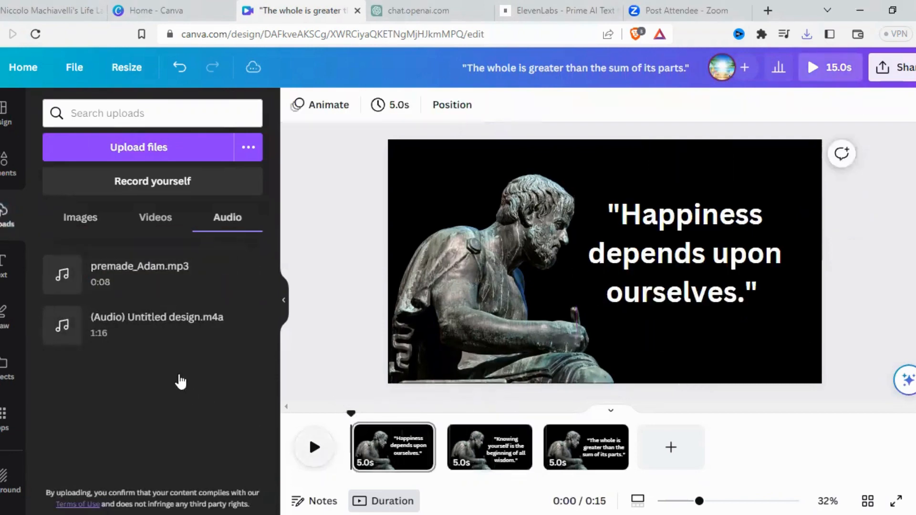
click(137, 275)
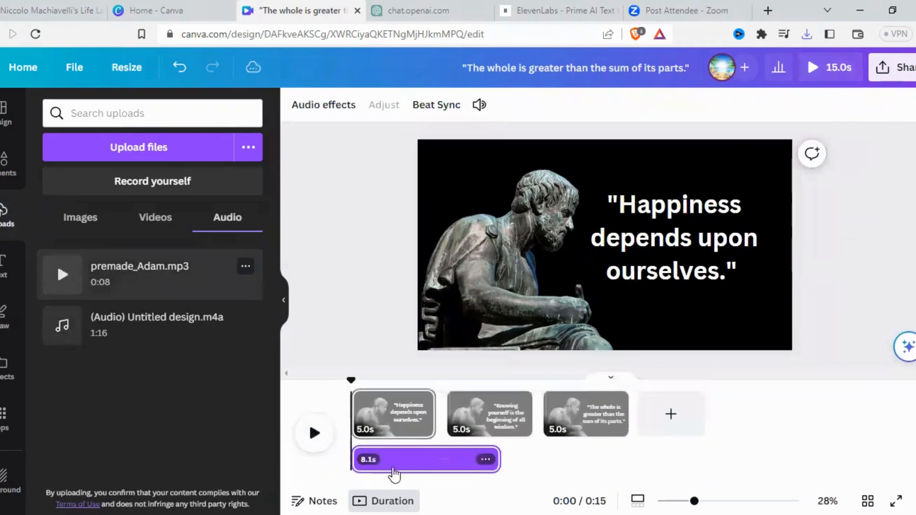
Trim the first page to 2.5 s and the second page to 2.1 s to match the voiceover, playing the video to check the timing
click(450, 461)
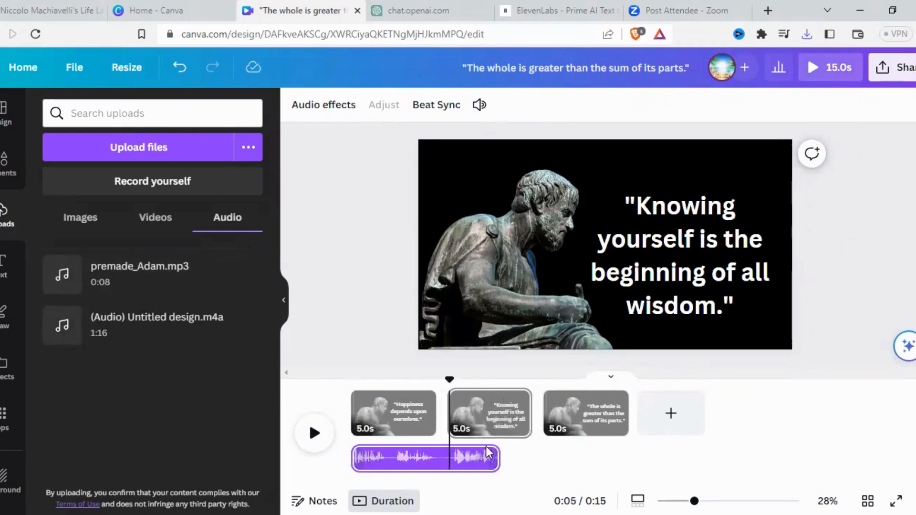
click(456, 457)
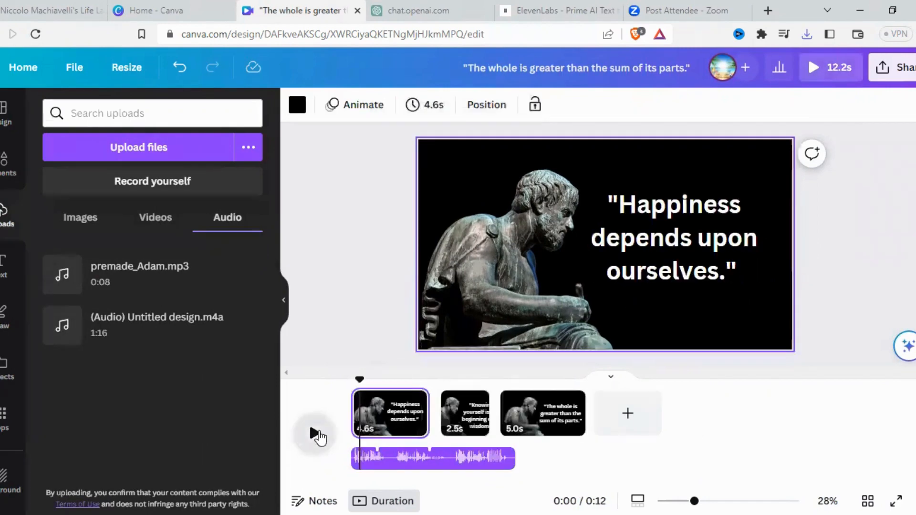
click(316, 434)
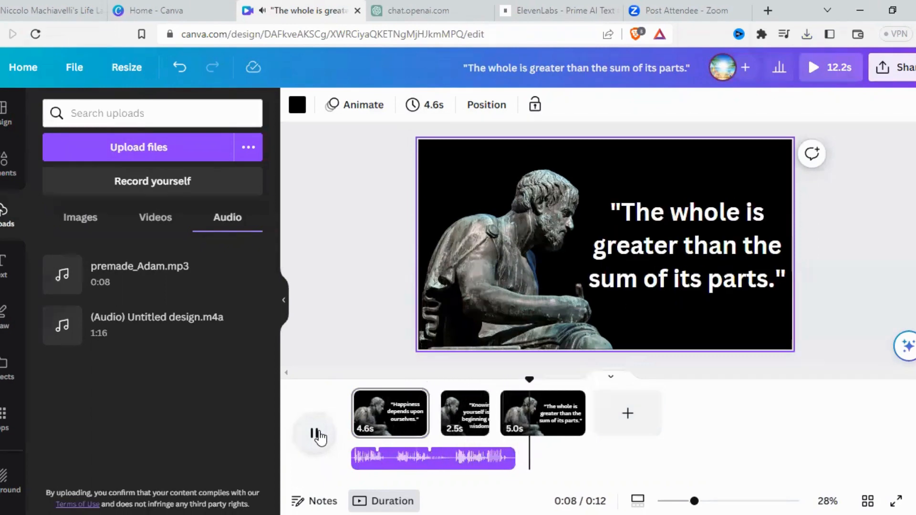
click(317, 435)
drag(424, 419, 442, 410)
click(356, 413)
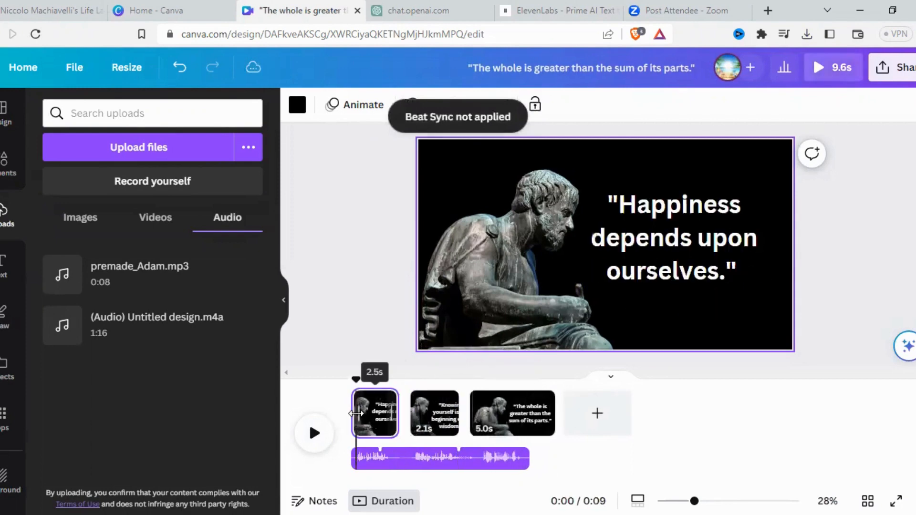
click(314, 433)
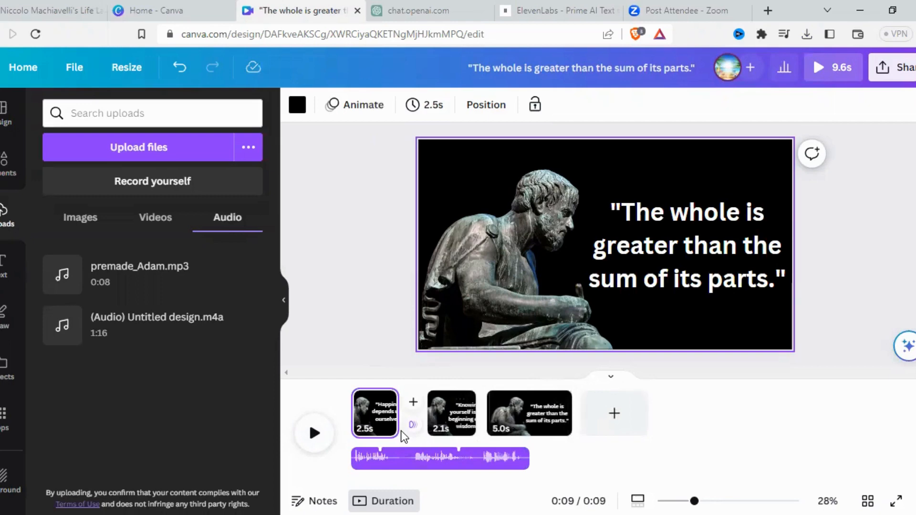
click(411, 407)
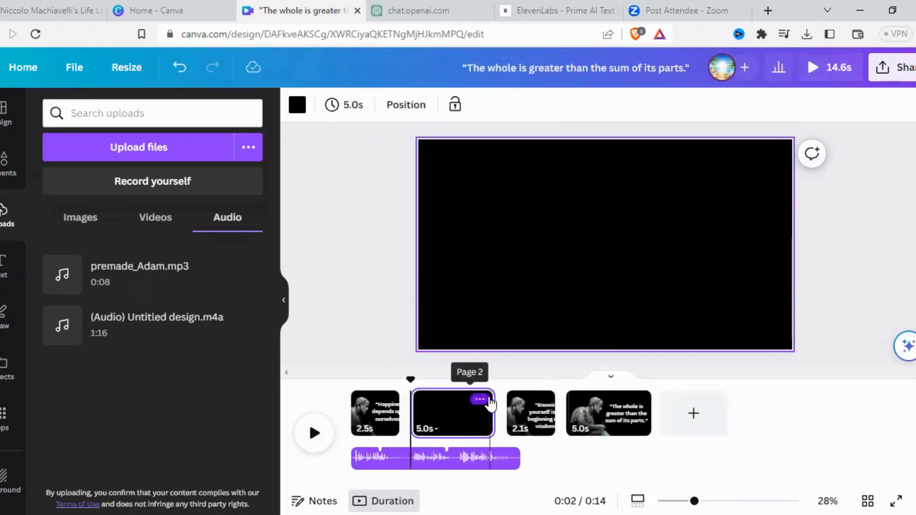
click(488, 401)
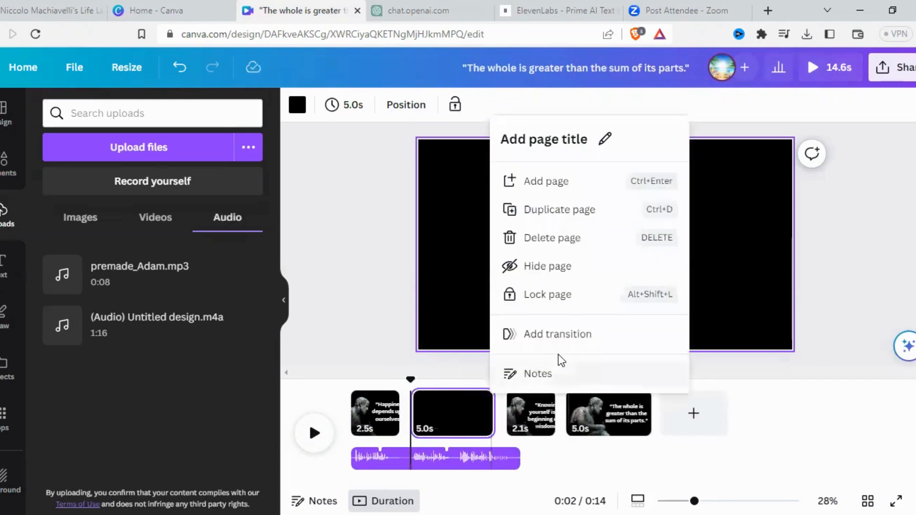
click(552, 240)
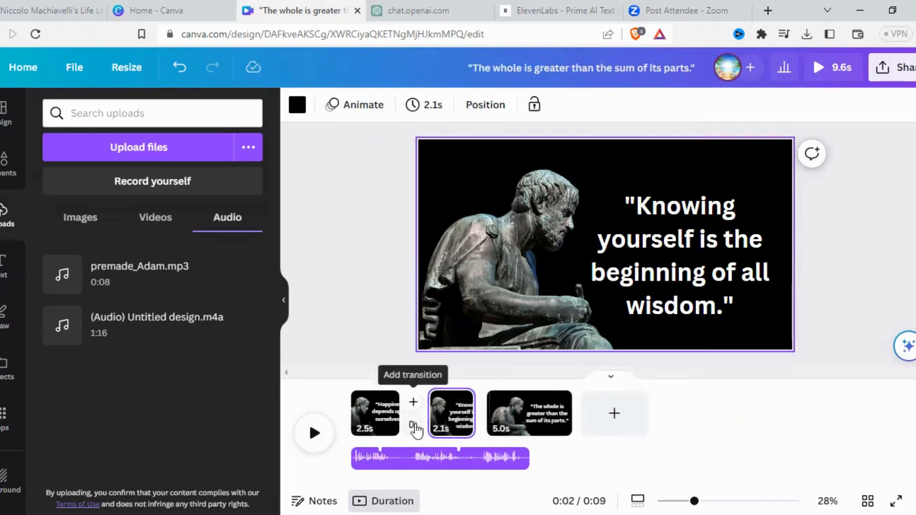
Add a transition between each of the three pages and play the video
click(413, 425)
click(314, 433)
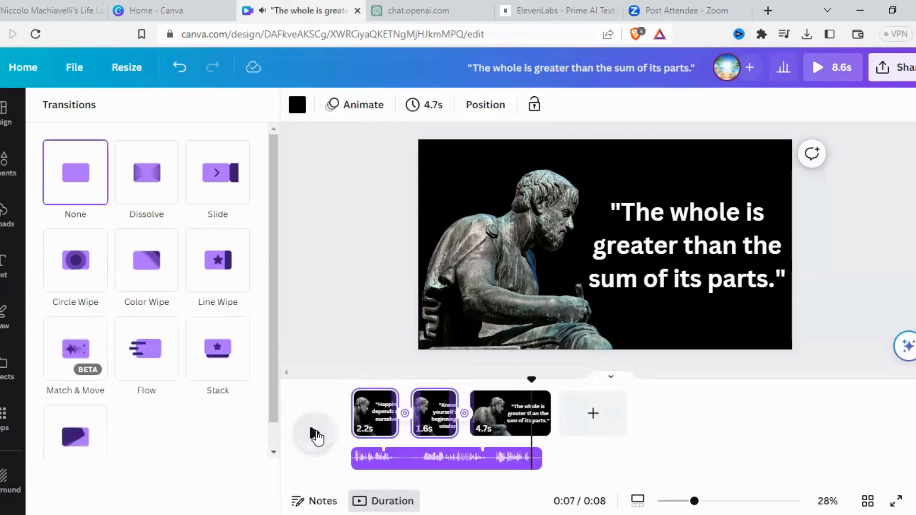
click(314, 434)
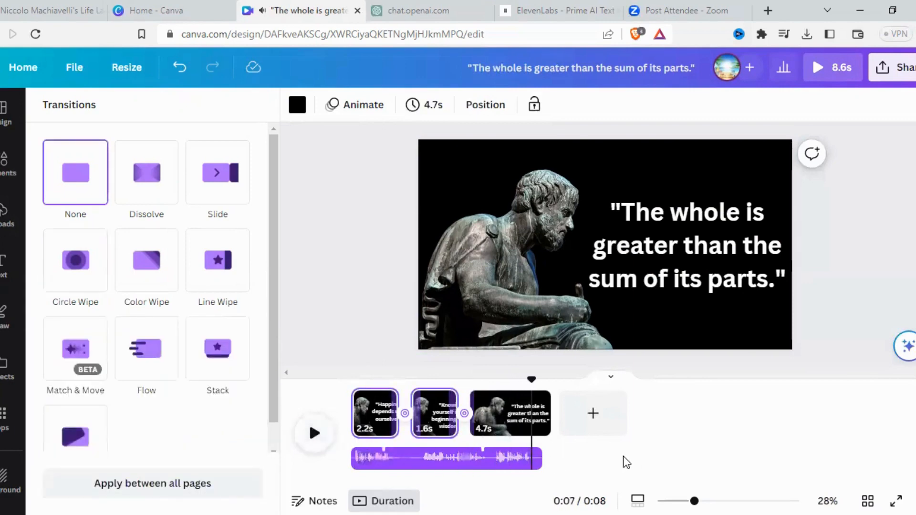
Apply the Wipe text animation to the happiness quote on the first page, with its speed at the minimum
click(712, 285)
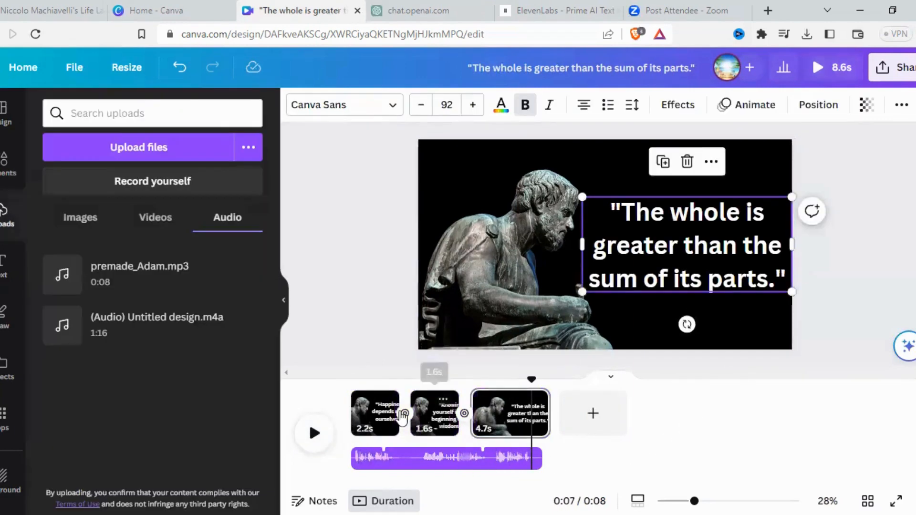
click(381, 406)
click(674, 205)
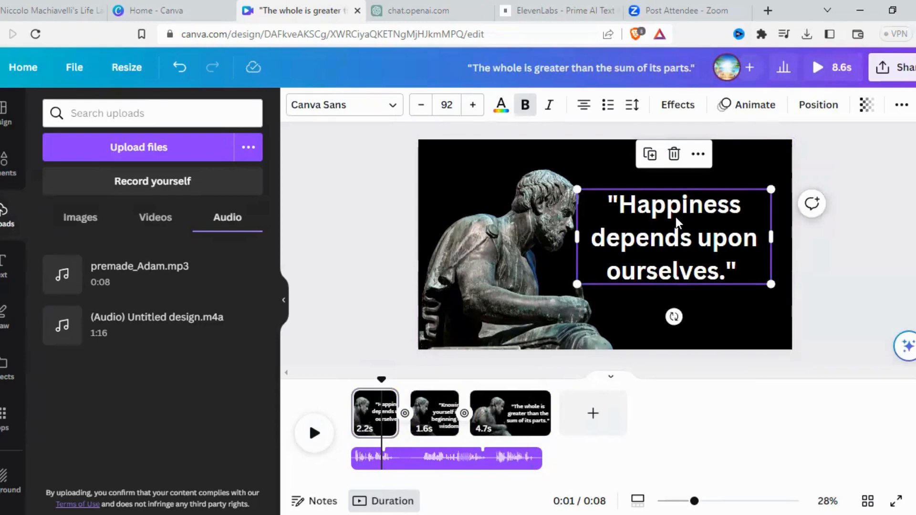
click(726, 105)
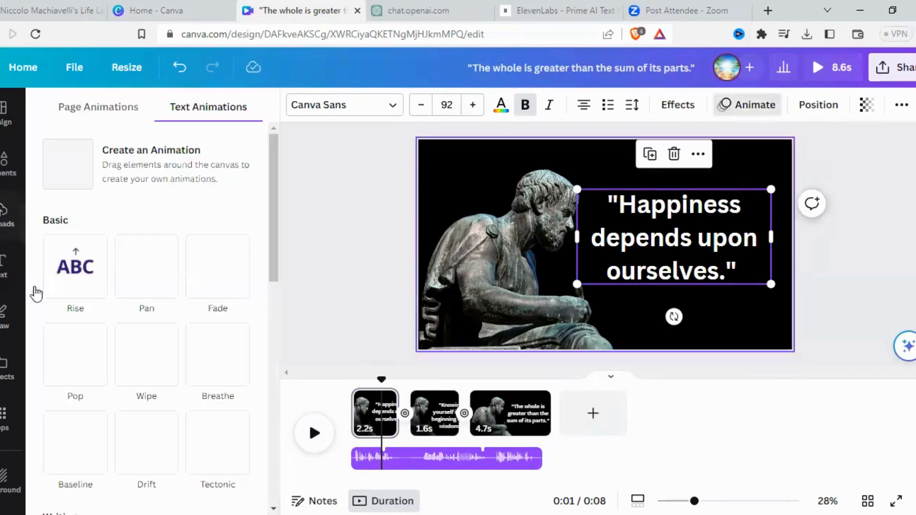
click(163, 375)
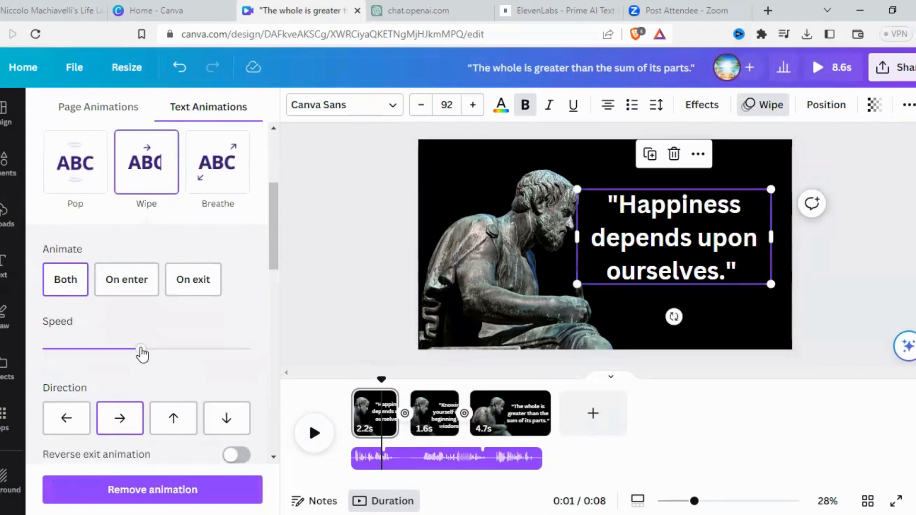
drag(140, 349, 42, 349)
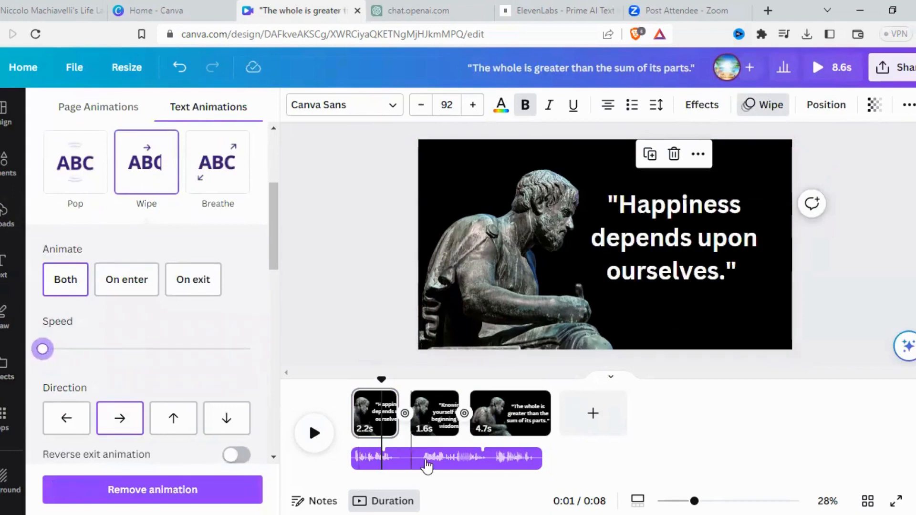
Apply the Wipe text animation to the wisdom quote on the second page, with its speed at the minimum
click(424, 428)
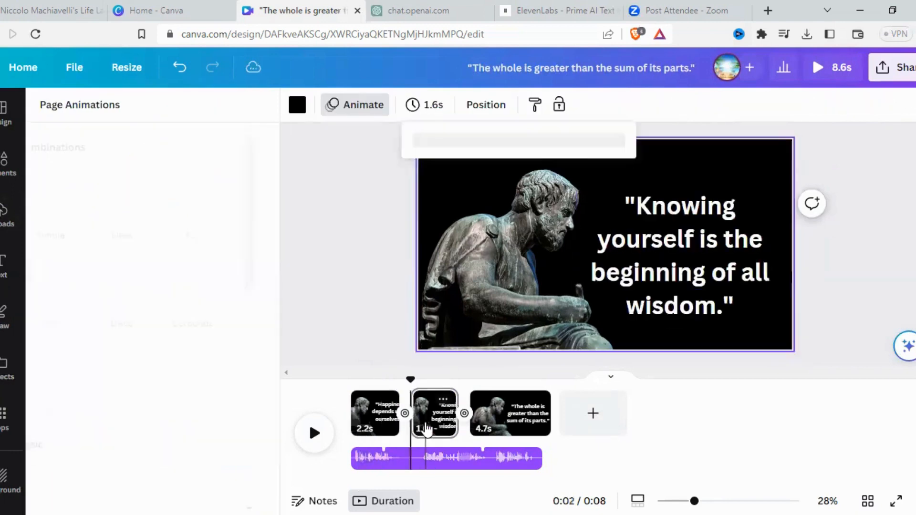
click(654, 254)
click(167, 373)
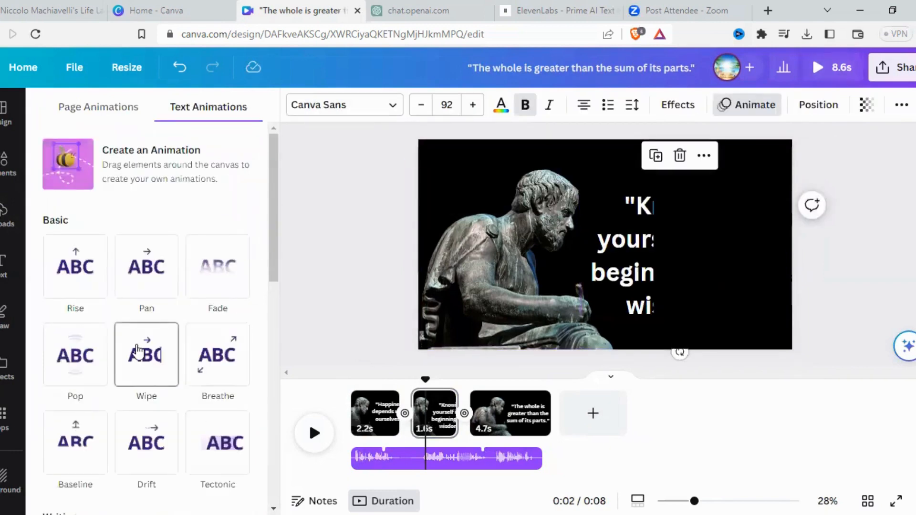
drag(140, 350, 27, 354)
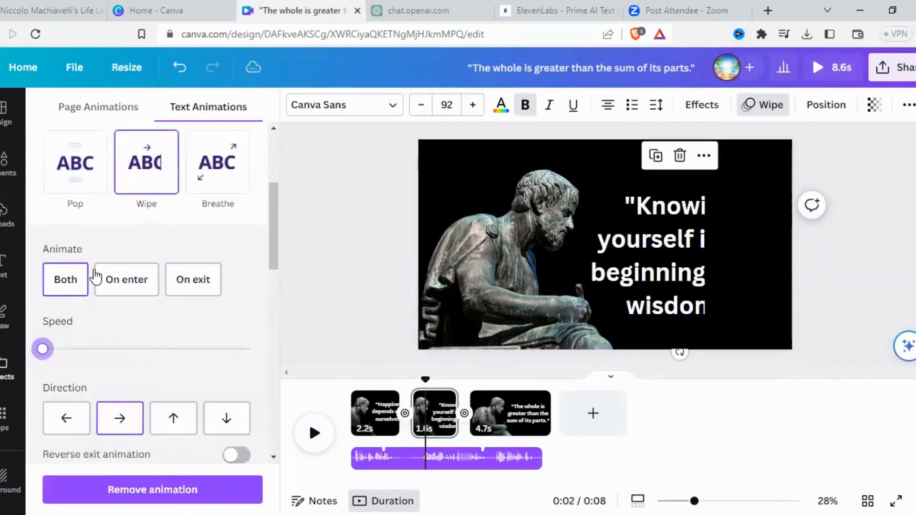
Apply the Breathe page animation to the third page, with its scale direction set to Out
click(511, 416)
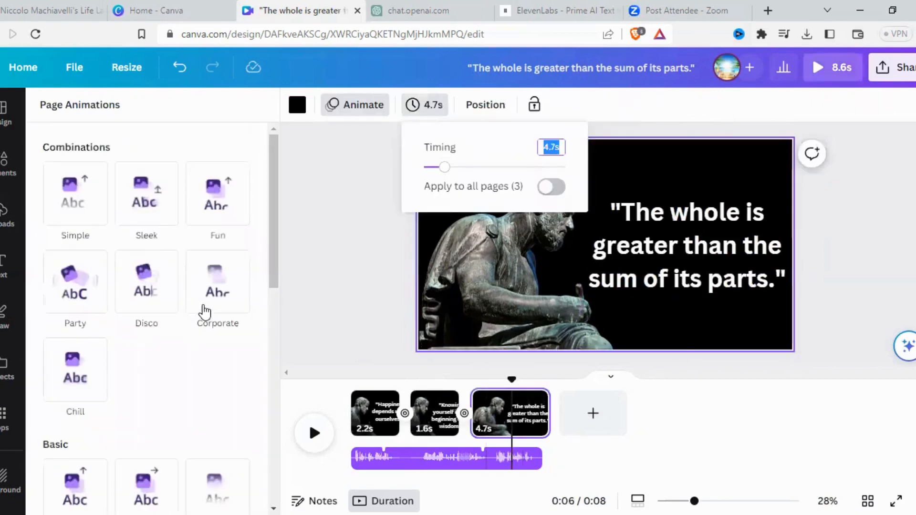
scroll(222, 479, down, 2)
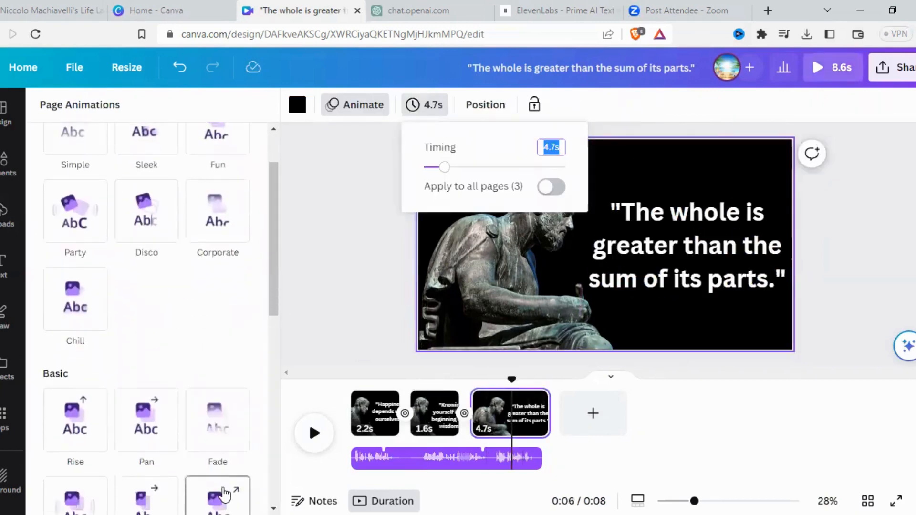
click(220, 489)
scroll(225, 472, down, 5)
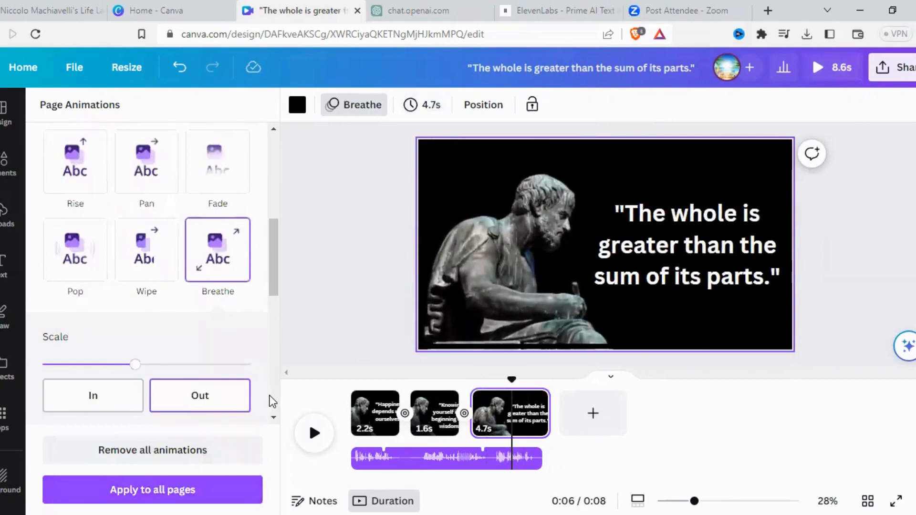
click(503, 428)
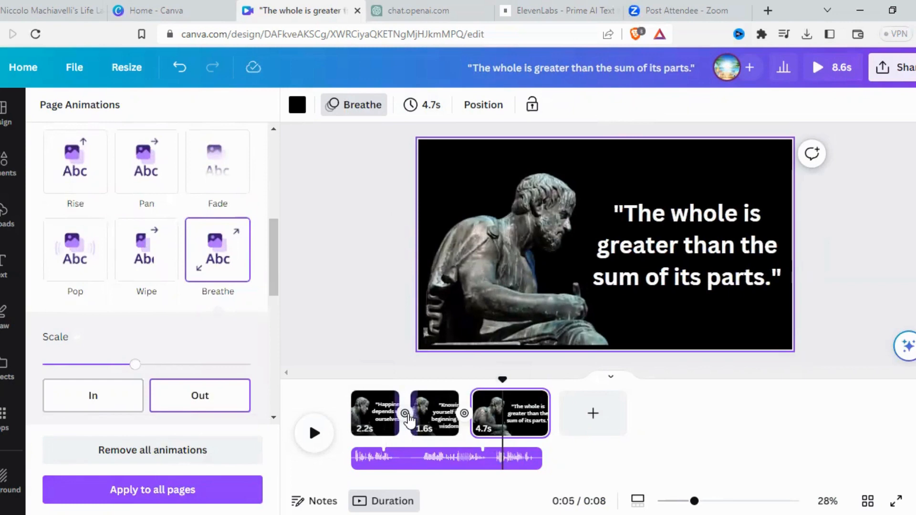
click(352, 290)
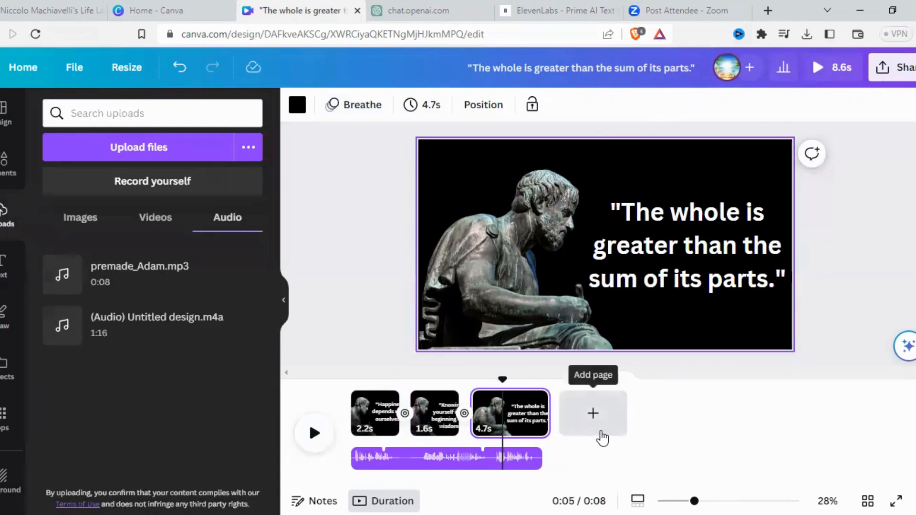
Search the elements for AUDIO, add the Nostalgic Piano track from the first page onward and adjust which part of it plays
click(6, 179)
click(126, 118)
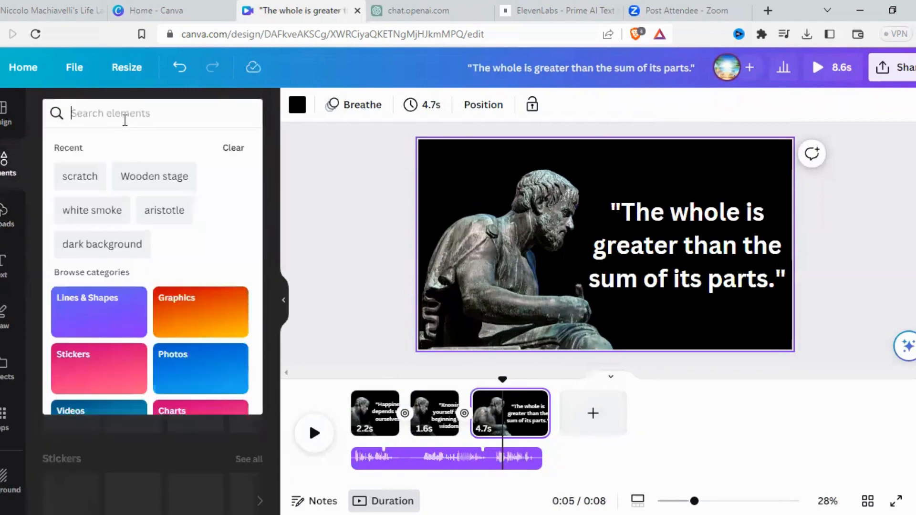
text(au)
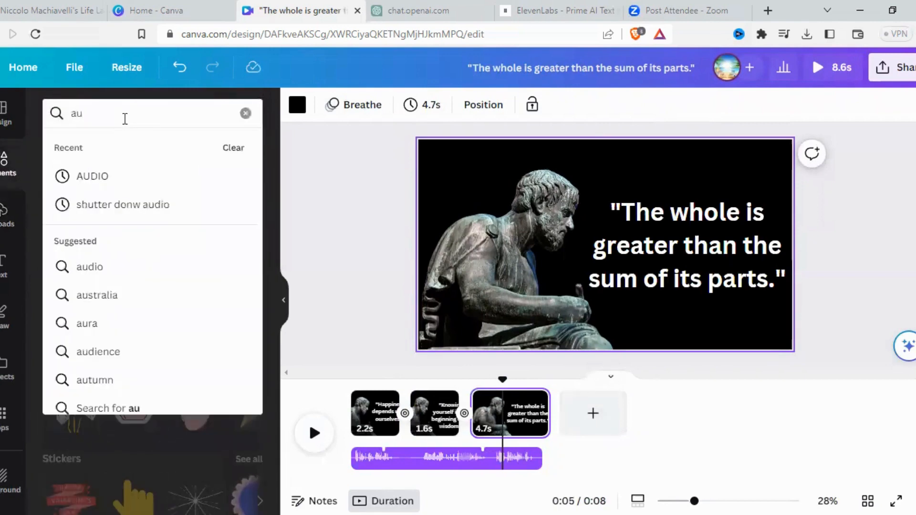
click(126, 177)
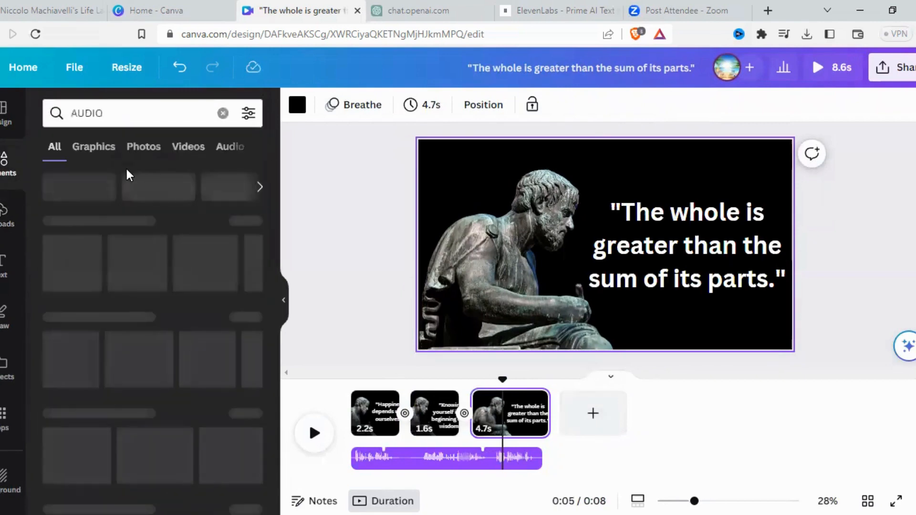
click(226, 148)
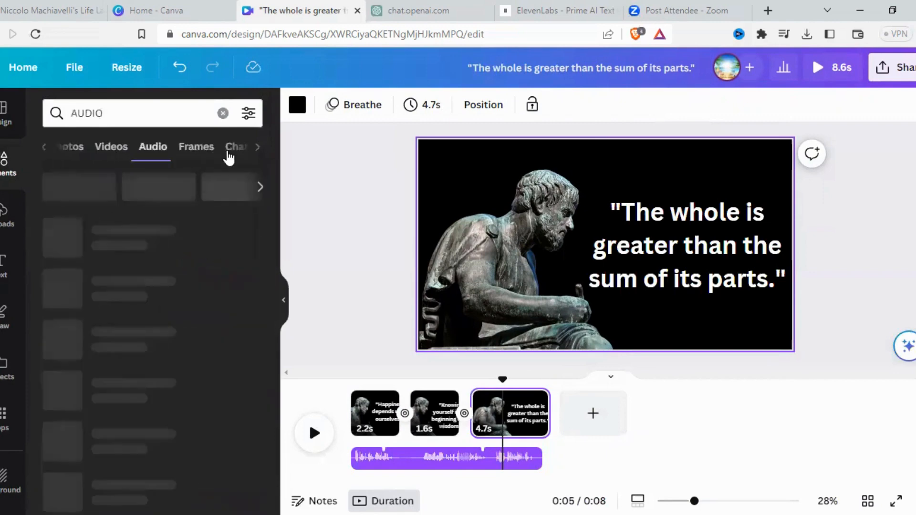
click(359, 418)
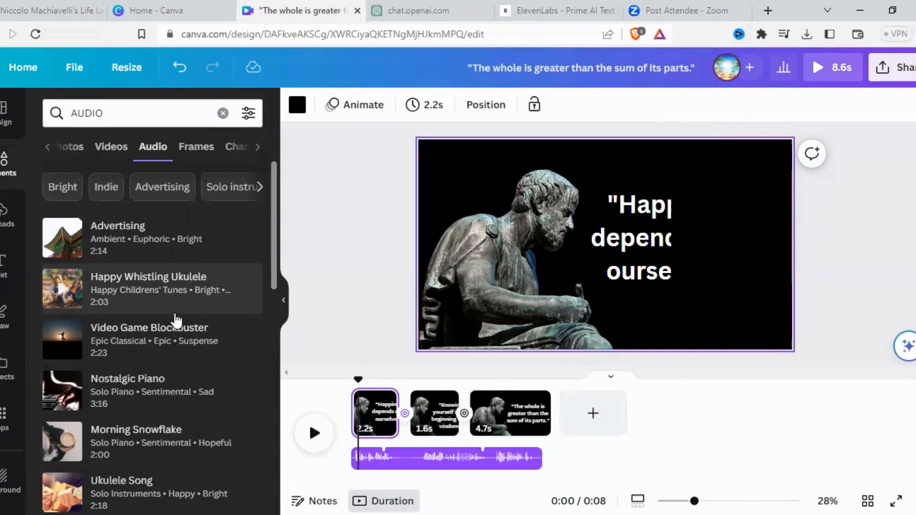
click(102, 392)
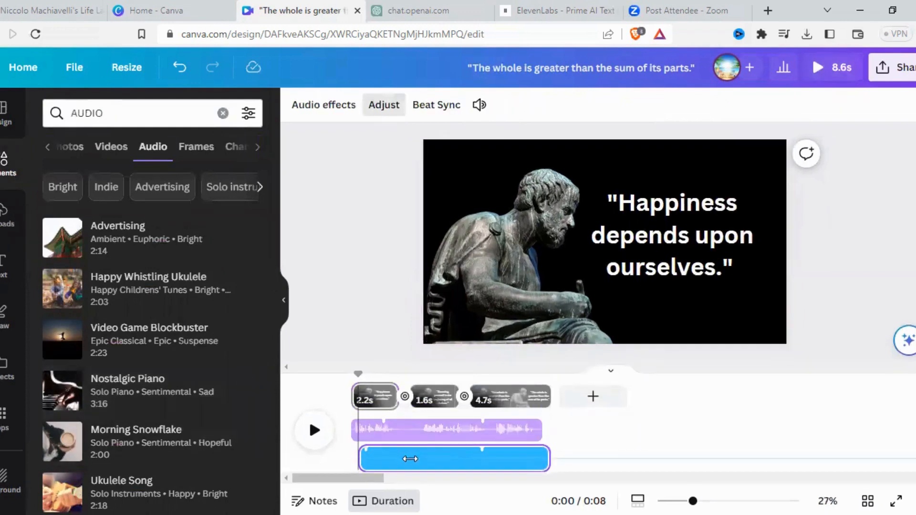
click(558, 460)
drag(532, 459, 537, 460)
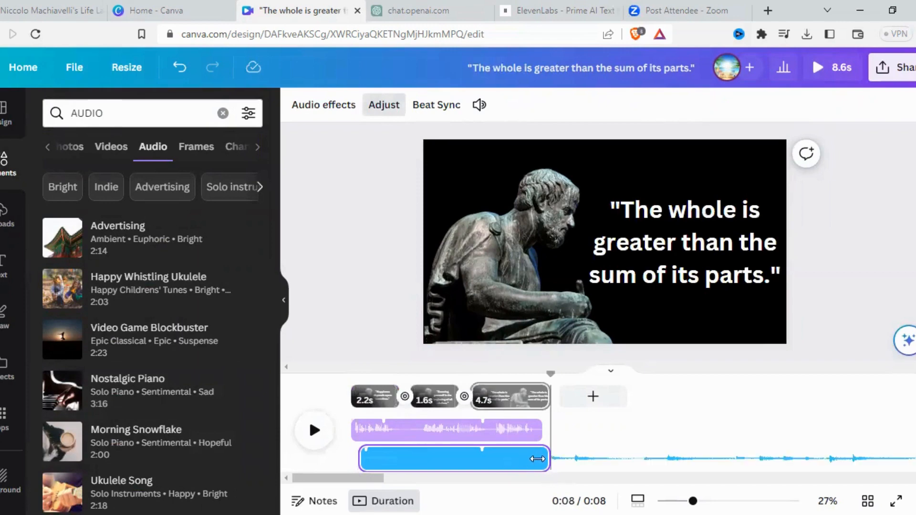
Set the Nostalgic Piano track's volume to 10 and play the video to check the sound balance
click(479, 105)
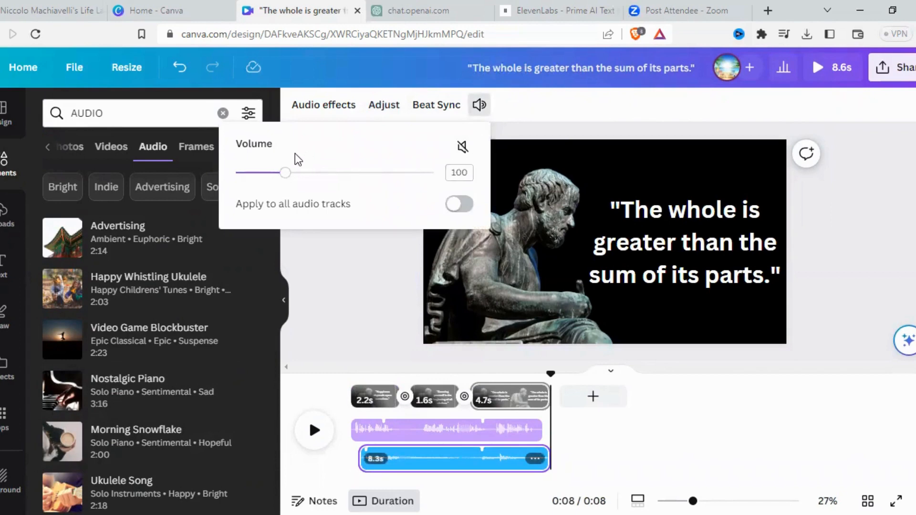
drag(288, 168, 243, 178)
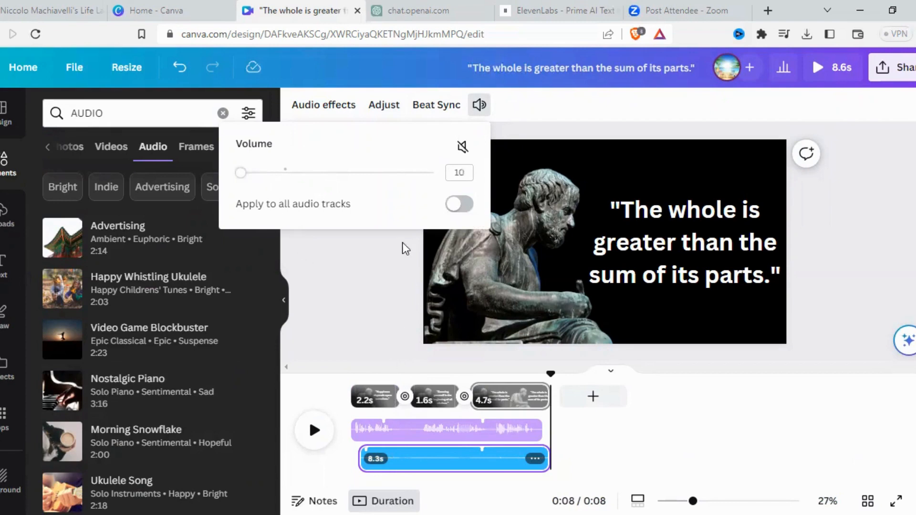
mouse_move(236, 178)
mouse_down()
mouse_move(248, 178)
mouse_move(240, 176)
mouse_up()
click(342, 379)
click(316, 434)
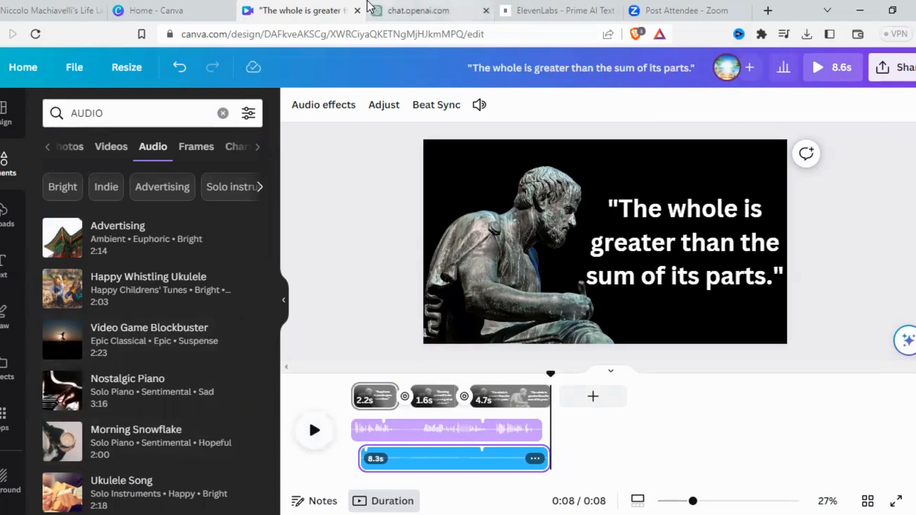
Look at the Machiavelli quotes video and its thumbnail on YouTube, and review the first two pages back in Canva
click(57, 7)
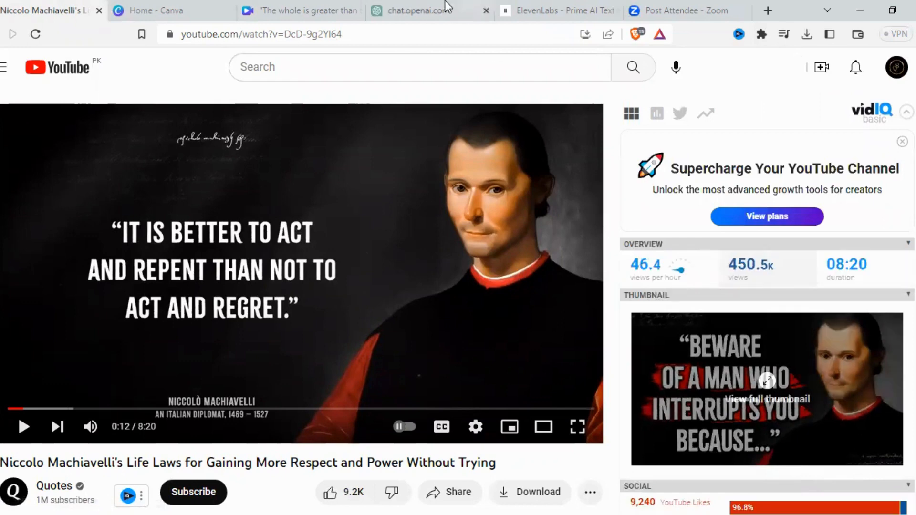
click(319, 9)
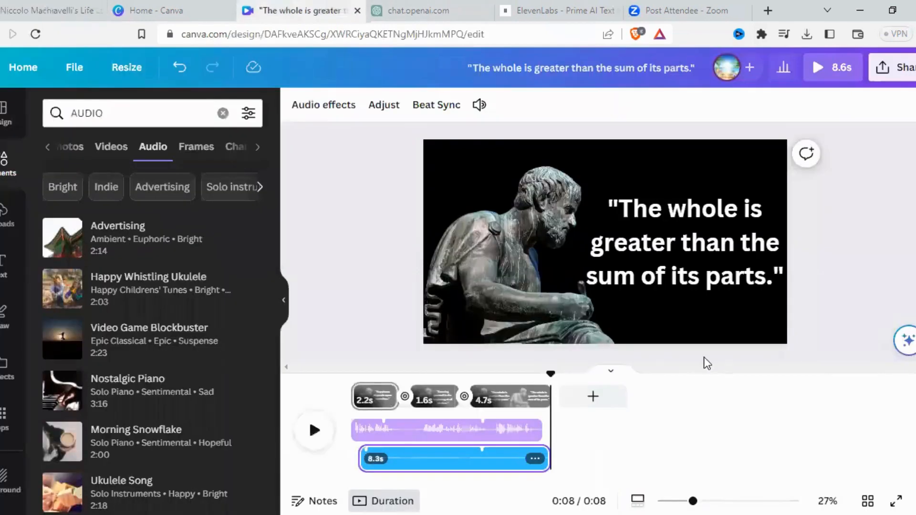
click(436, 399)
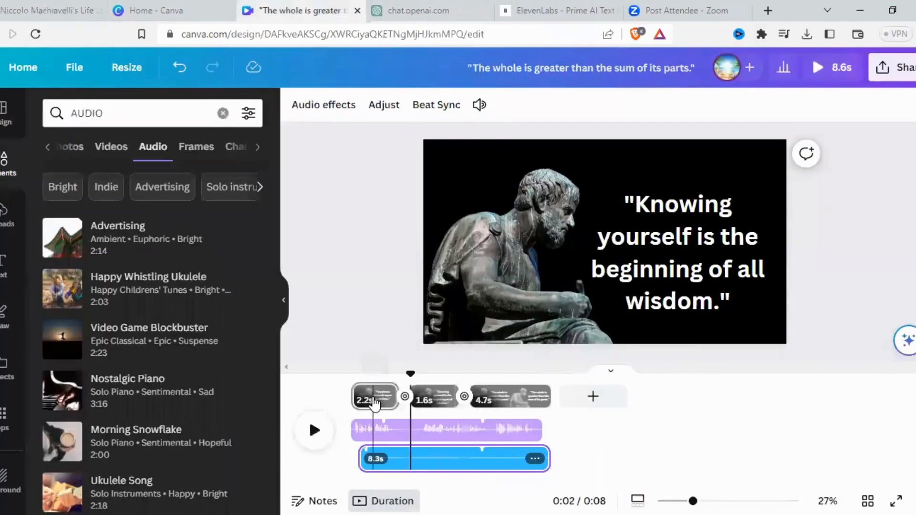
click(374, 404)
Duplicate the third page and select the quote on the new fourth page
click(501, 405)
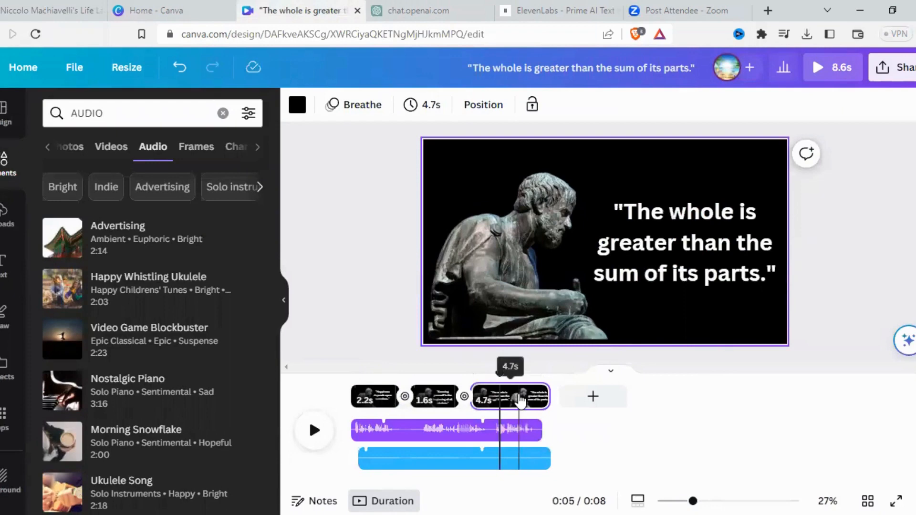
right_click(520, 401)
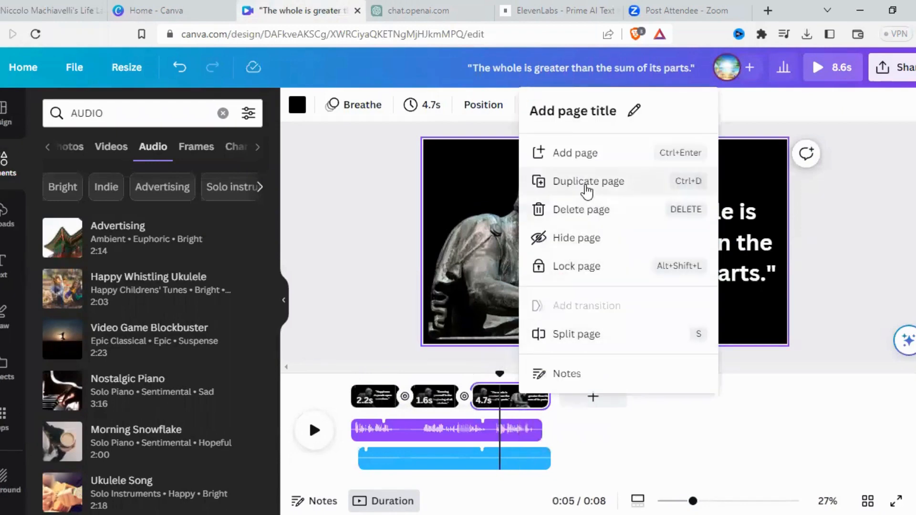
key(ctrl+d)
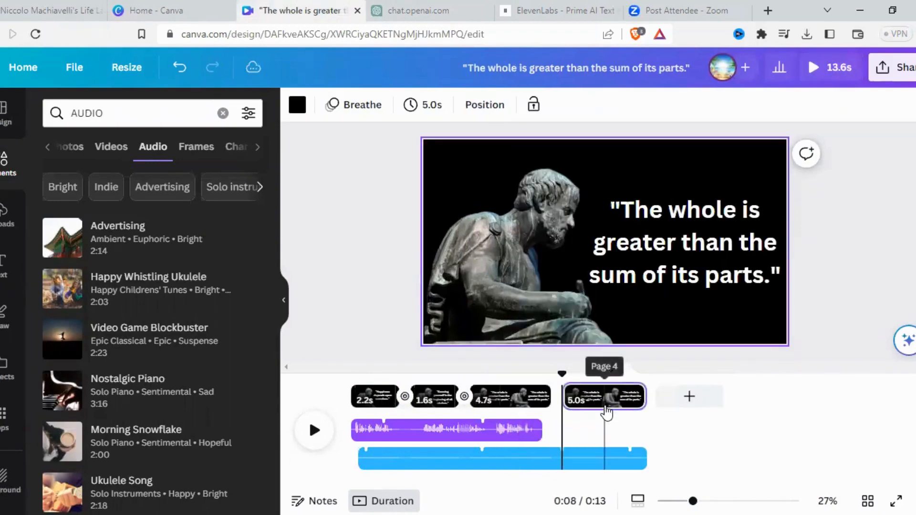
click(606, 413)
click(677, 277)
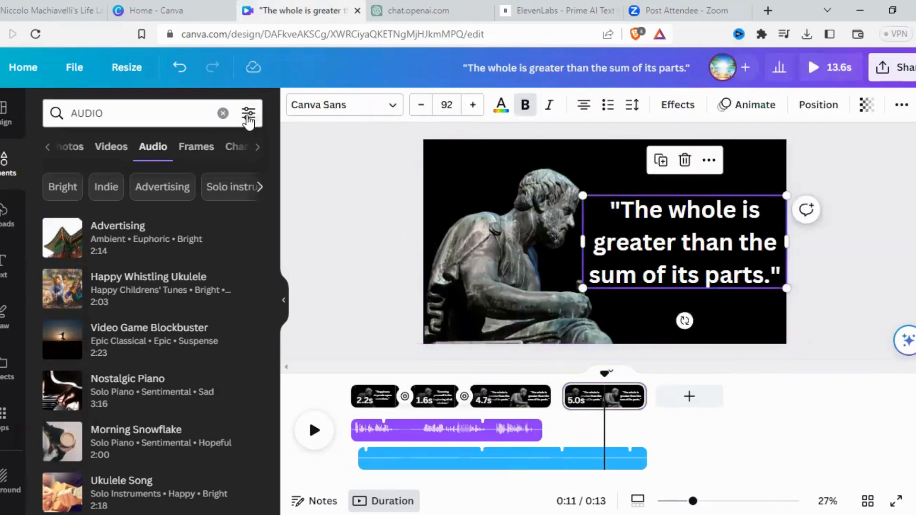
Search the element graphics for "brush stroke" and add the thin red stroke to the fourth page
click(223, 113)
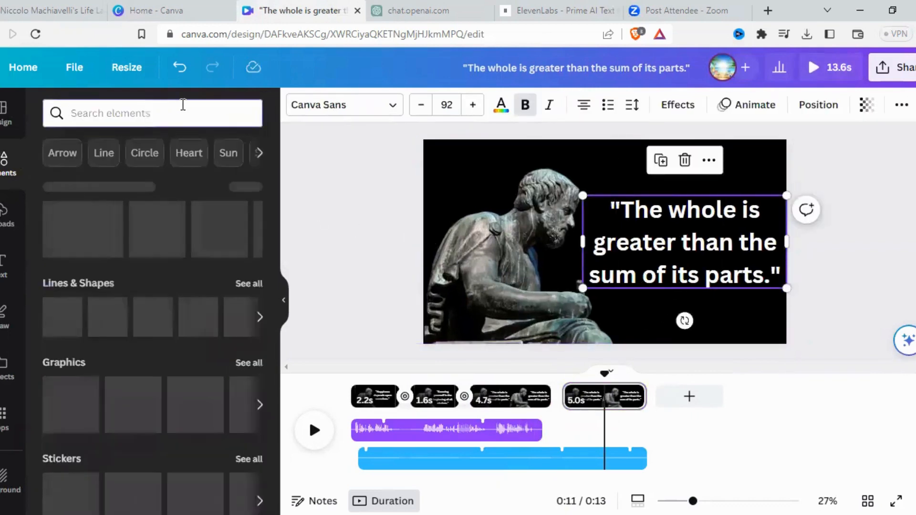
text(brus)
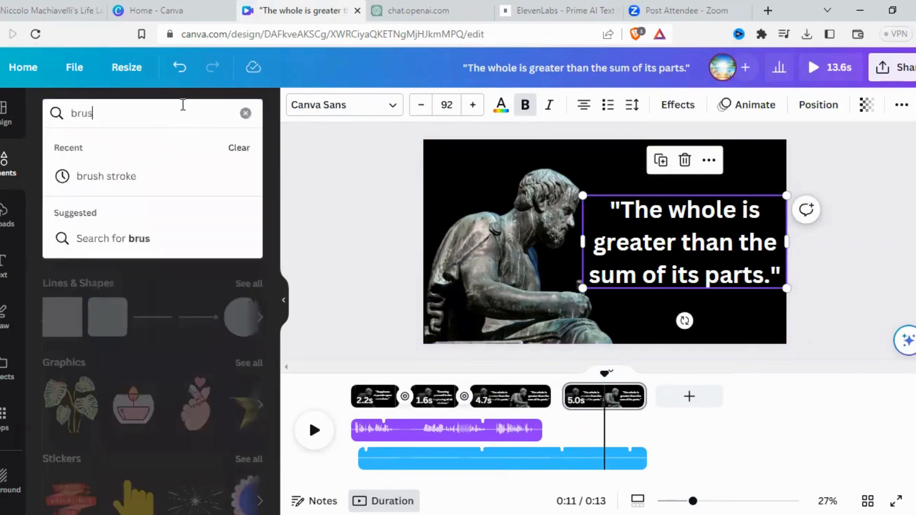
text(h)
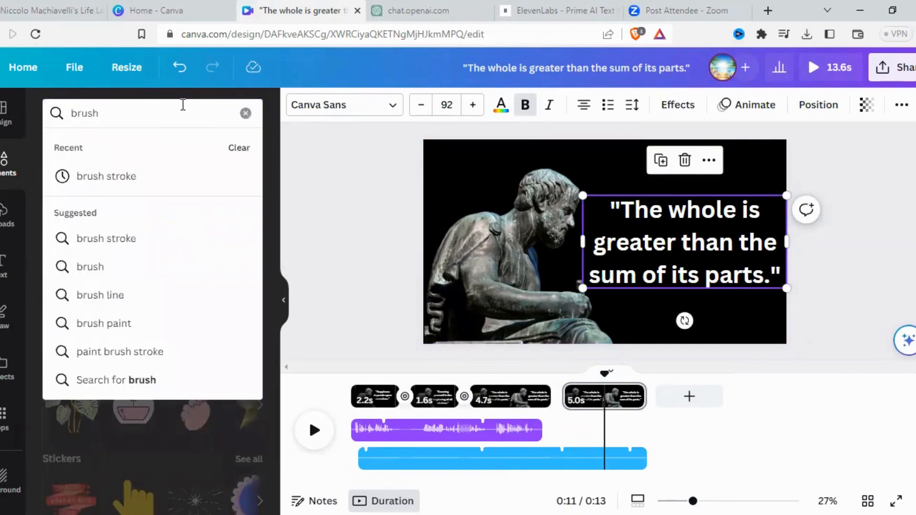
click(97, 175)
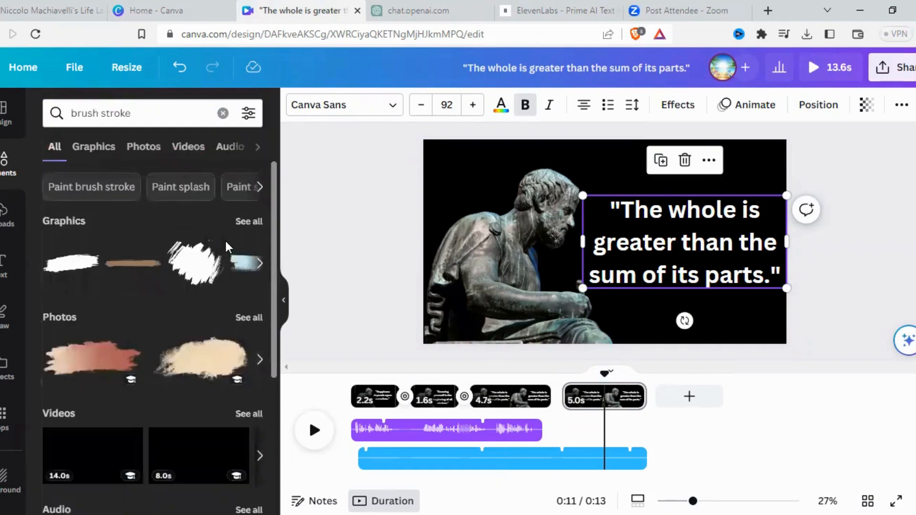
click(115, 147)
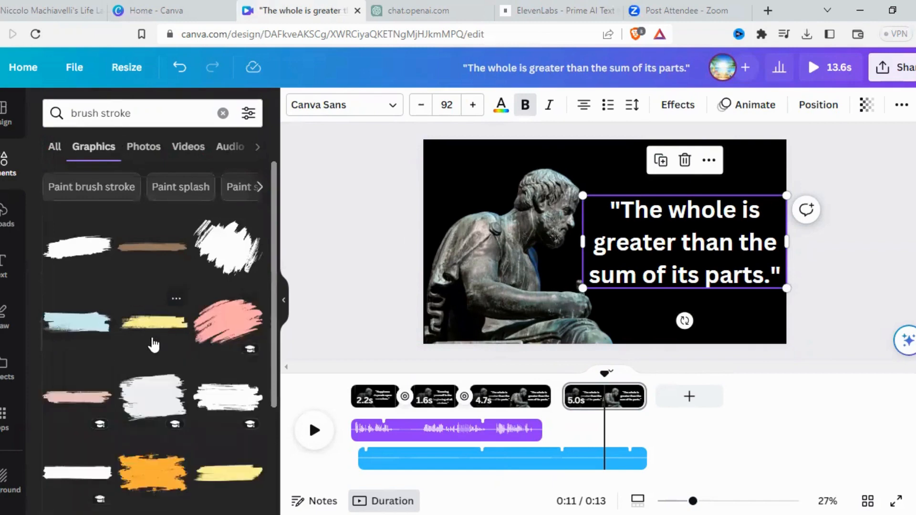
scroll(155, 341, down, 5)
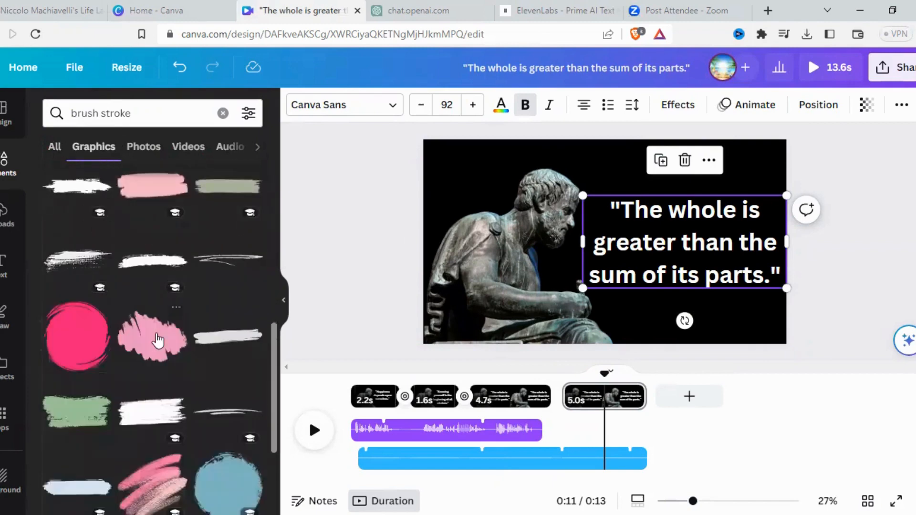
scroll(162, 330, down, 6)
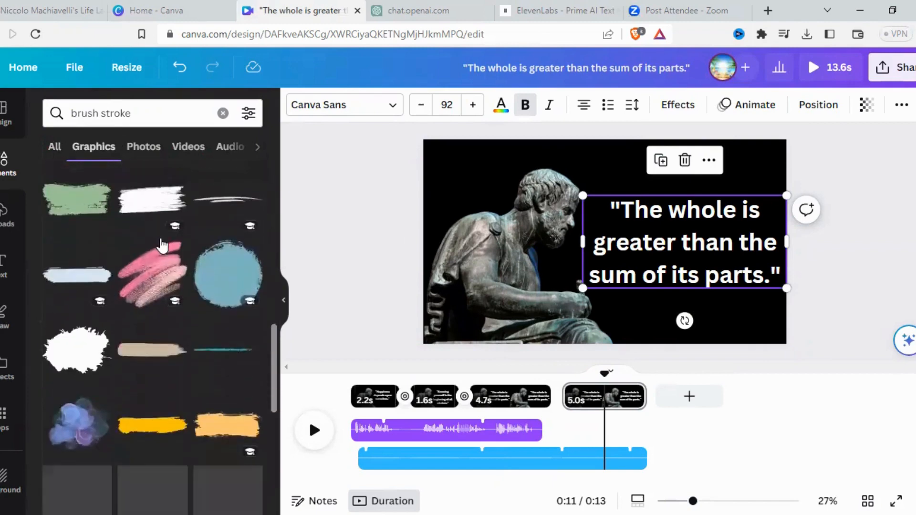
scroll(168, 322, down, 5)
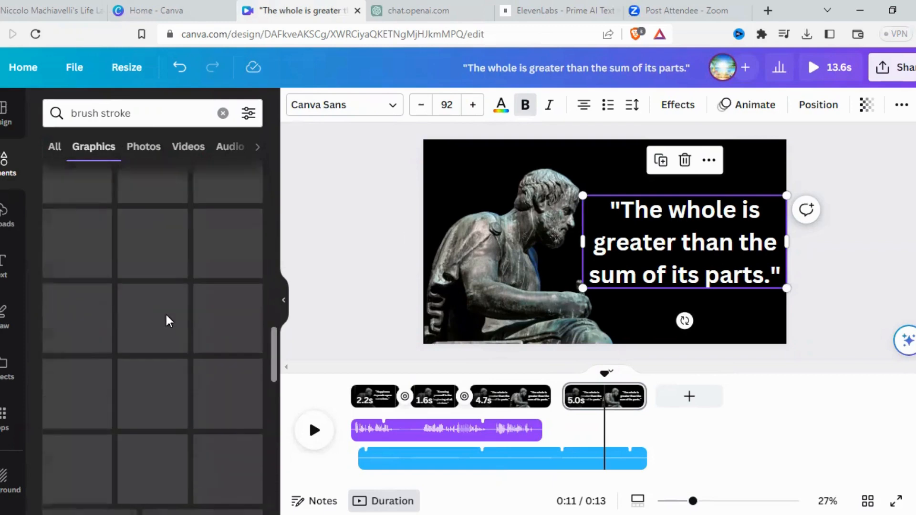
click(168, 323)
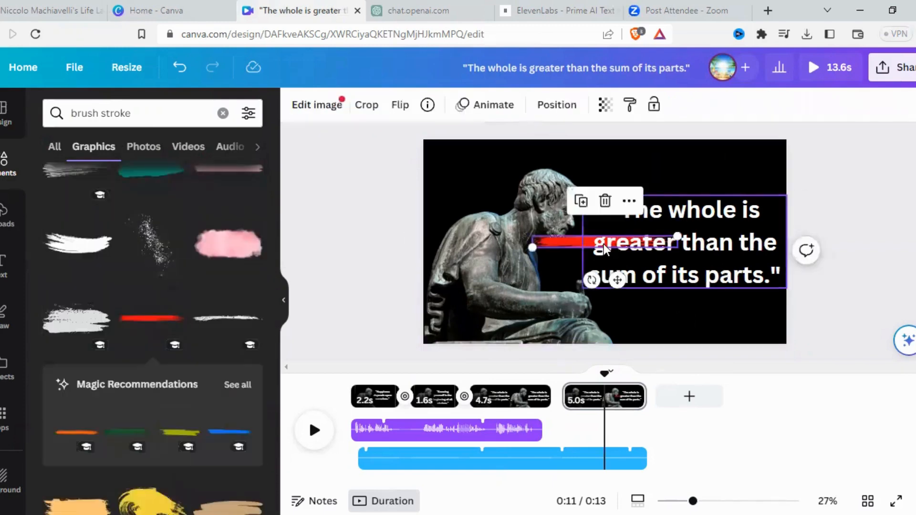
Enlarge the red brush stroke to about 1,184 × 90 and place strokes across the quote's first two lines
drag(527, 247, 453, 252)
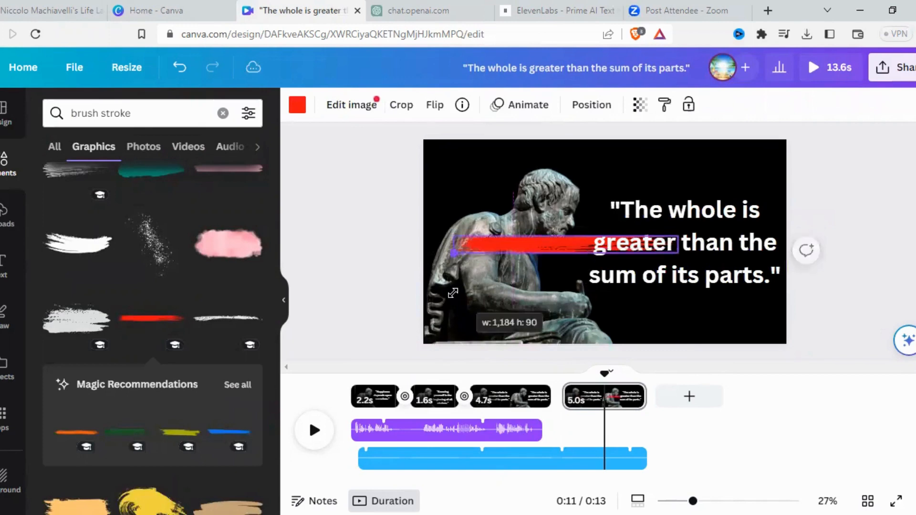
mouse_move(555, 242)
mouse_down()
mouse_move(664, 214)
mouse_move(652, 215)
mouse_move(647, 257)
mouse_move(652, 242)
mouse_up()
Send the red stroke on the quote's second line behind the text and deselect it
right_click(653, 242)
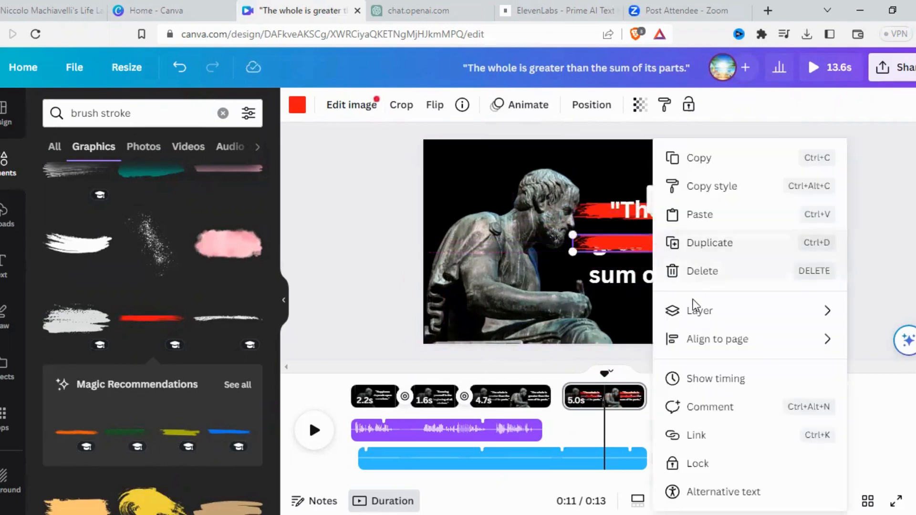
mouse_move(711, 313)
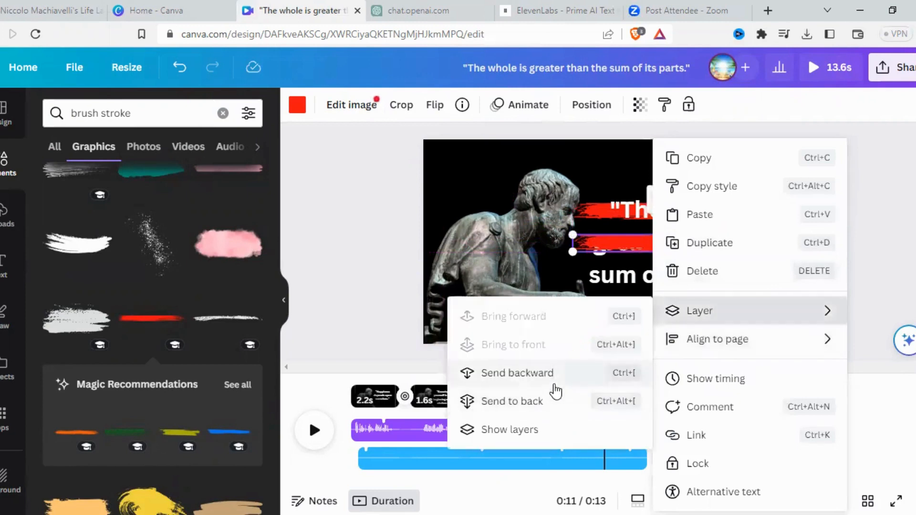
click(554, 387)
click(859, 310)
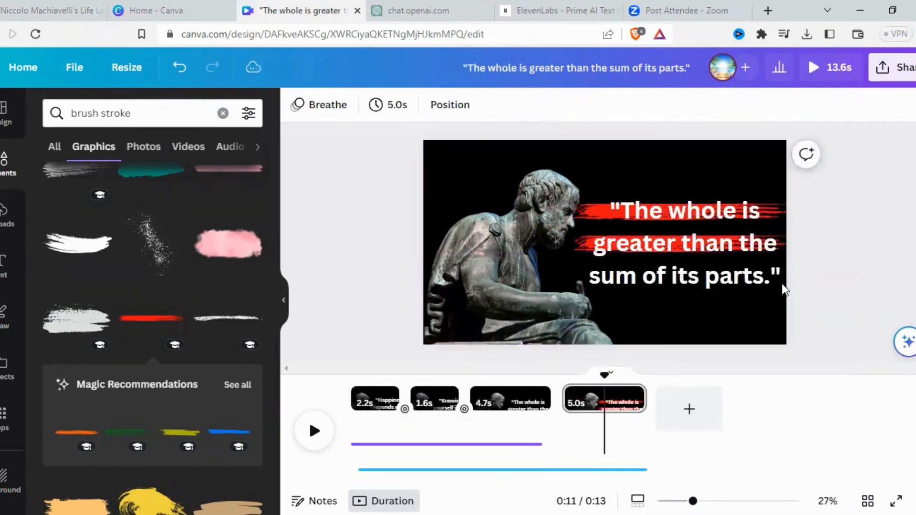